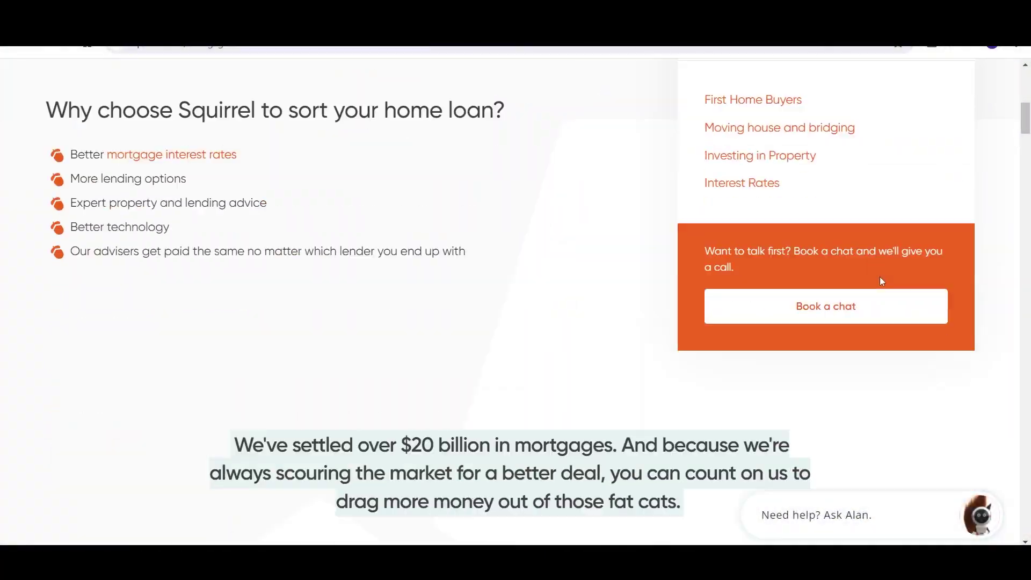
Step: Under 'We do the hard work', highlight the better rates, more options and unincentivised advisers points
{"action": "scroll", "coordinate": [880, 277], "scroll_direction": "down", "scroll_amount": 9}
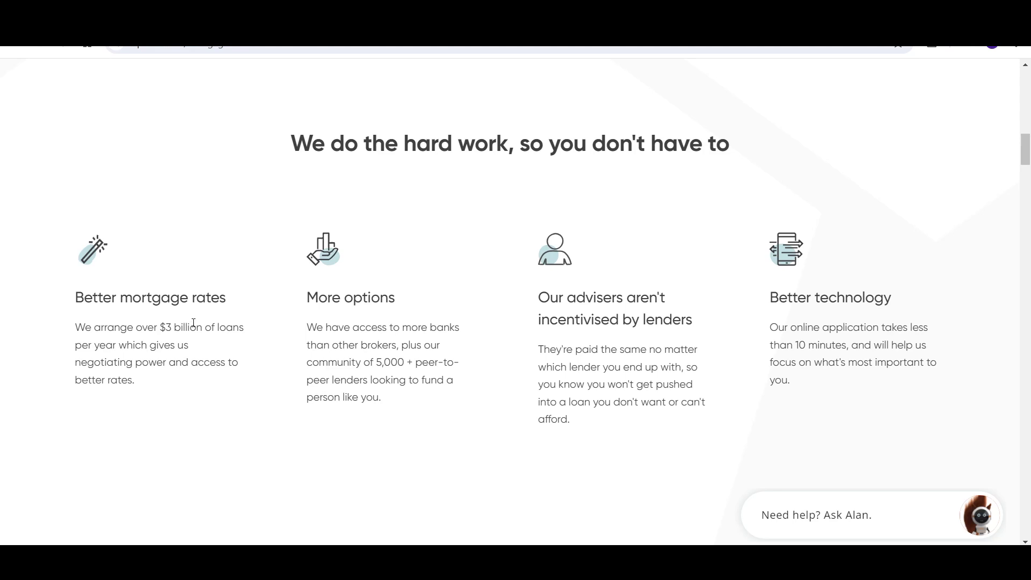
{"action": "left_click_drag", "start_coordinate": [162, 327], "coordinate": [240, 385]}
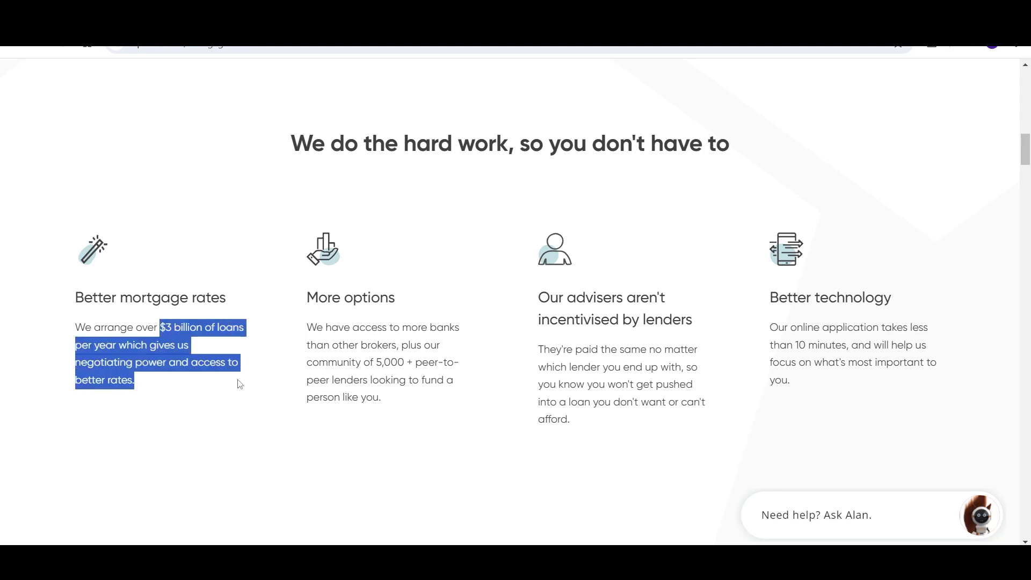
{"action": "left_click_drag", "start_coordinate": [302, 295], "coordinate": [418, 414]}
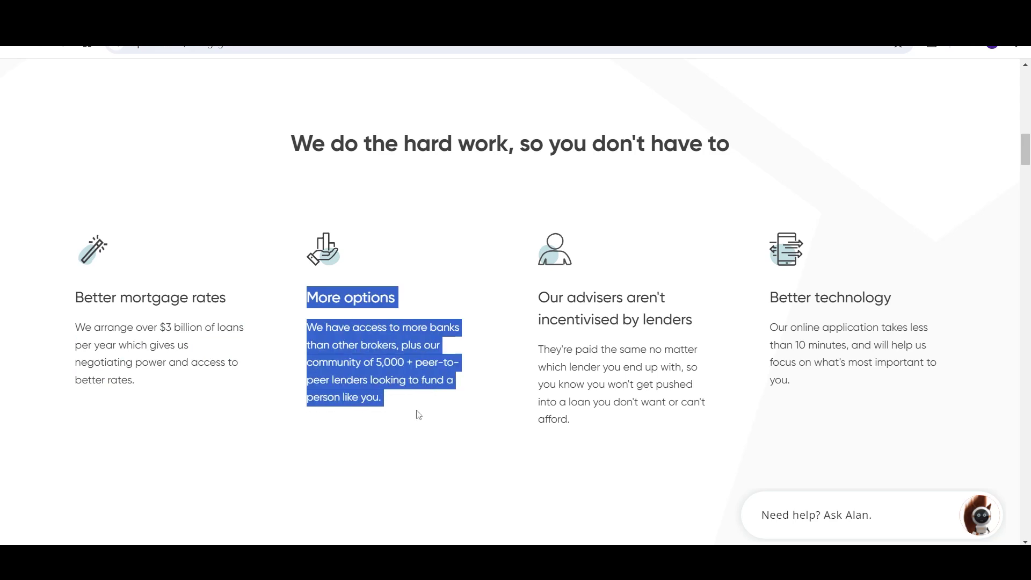
{"action": "left_click_drag", "start_coordinate": [539, 295], "coordinate": [647, 437]}
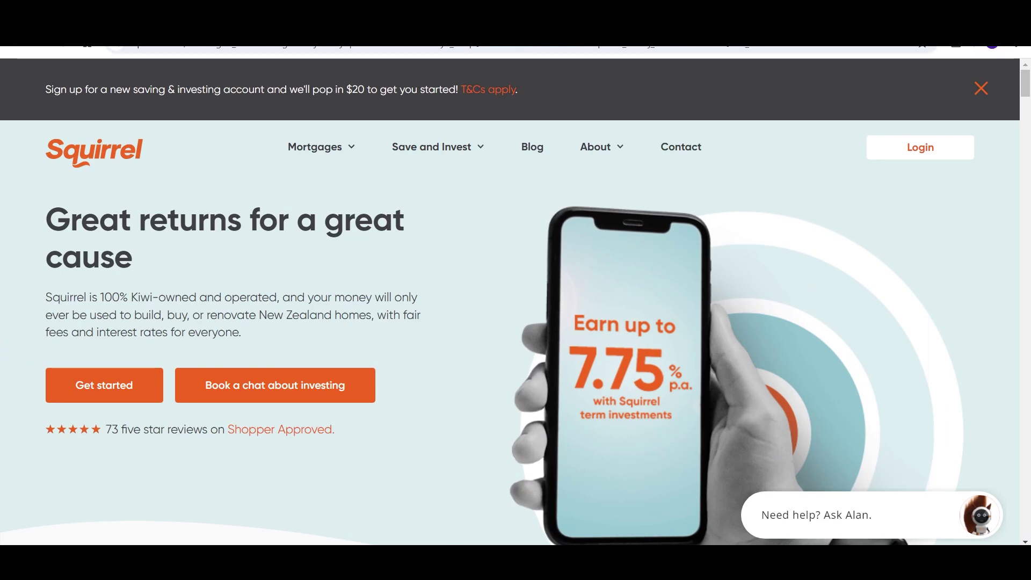
Step: Go to Mortgages > Apply online and begin the mortgage application
{"action": "left_click", "coordinate": [327, 151]}
{"action": "left_click", "coordinate": [101, 338]}
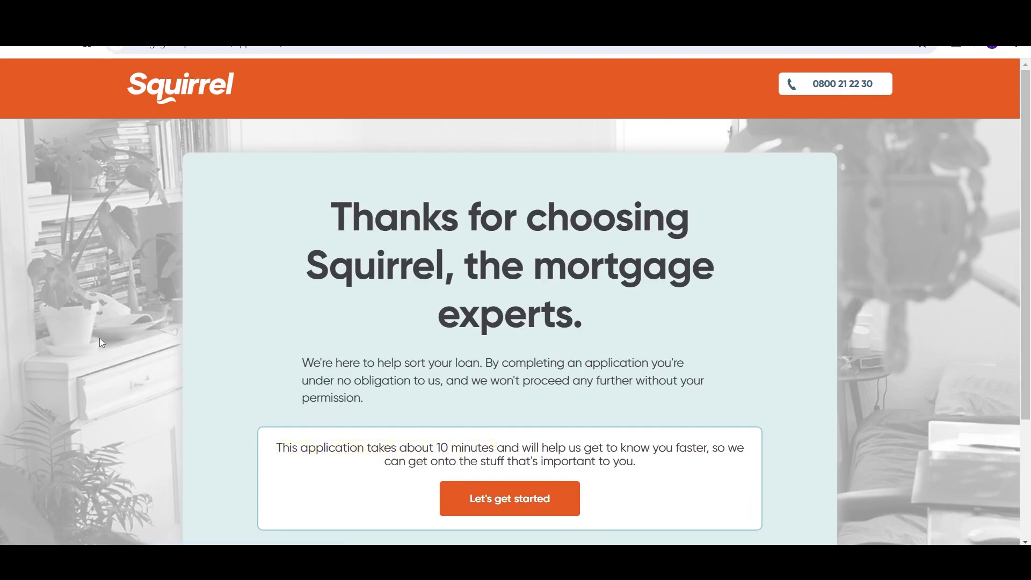
{"action": "left_click", "coordinate": [484, 499]}
Step: Enter the applicant's first name, last name, e-mail and mobile number, then continue
{"action": "key", "text": "Tab"}
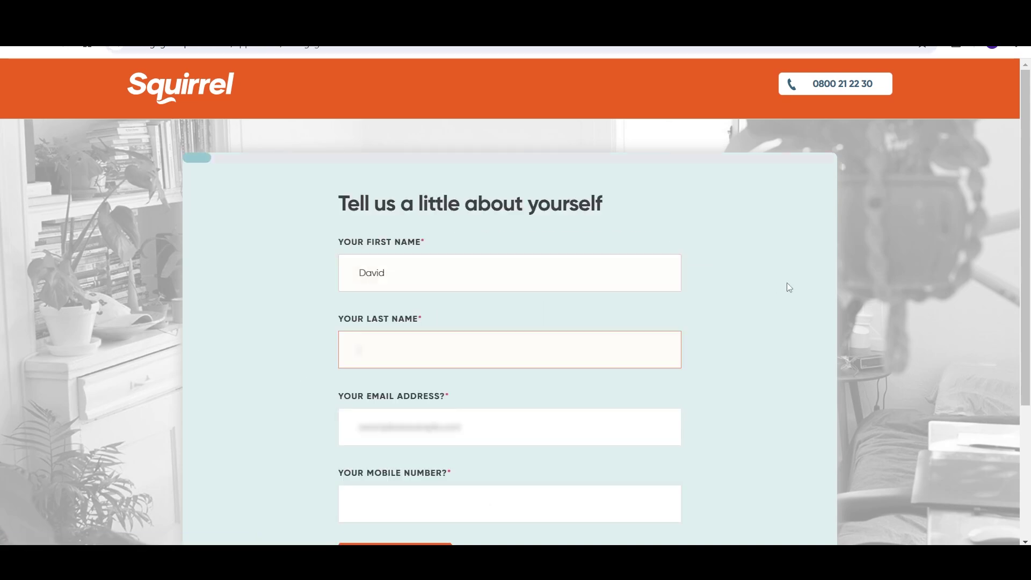
{"action": "key", "text": "Tab"}
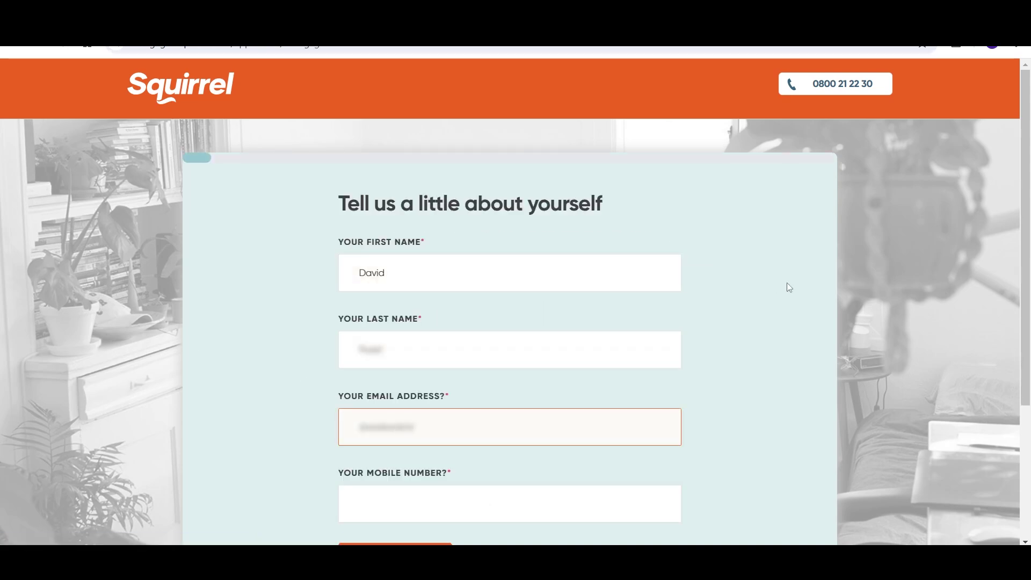
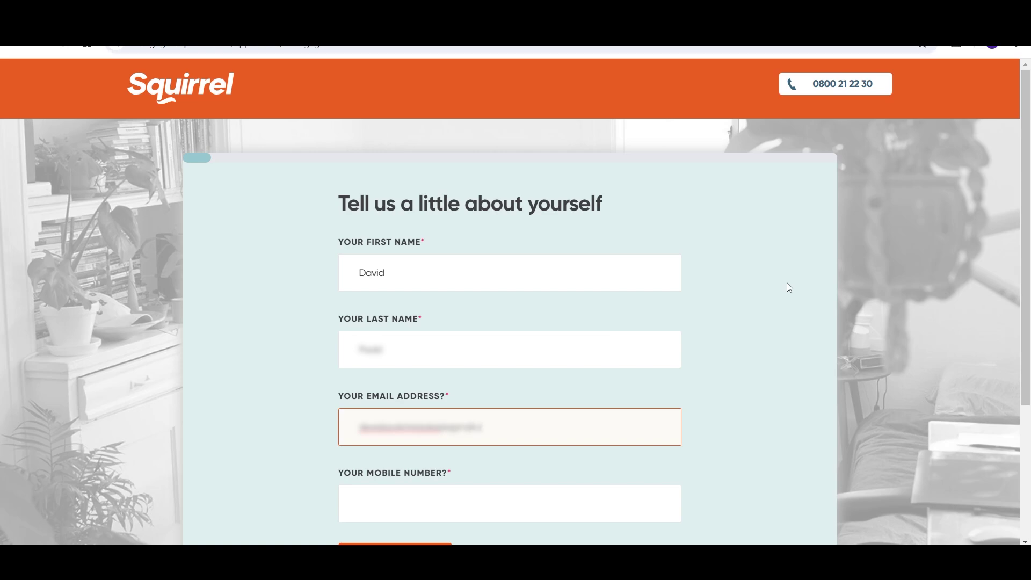
{"action": "key", "text": "Tab"}
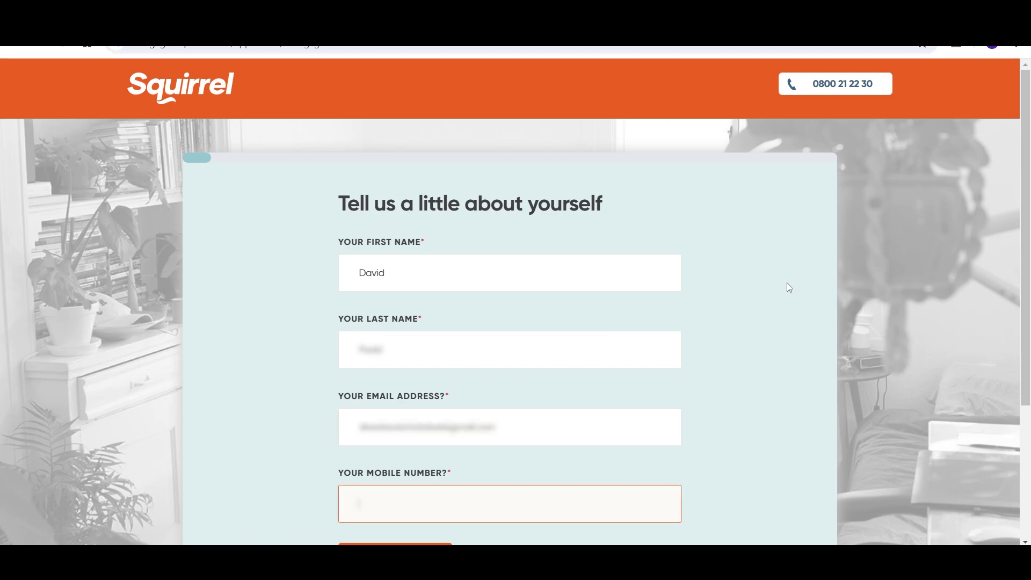
{"action": "scroll", "coordinate": [787, 283], "scroll_direction": "down", "scroll_amount": 1}
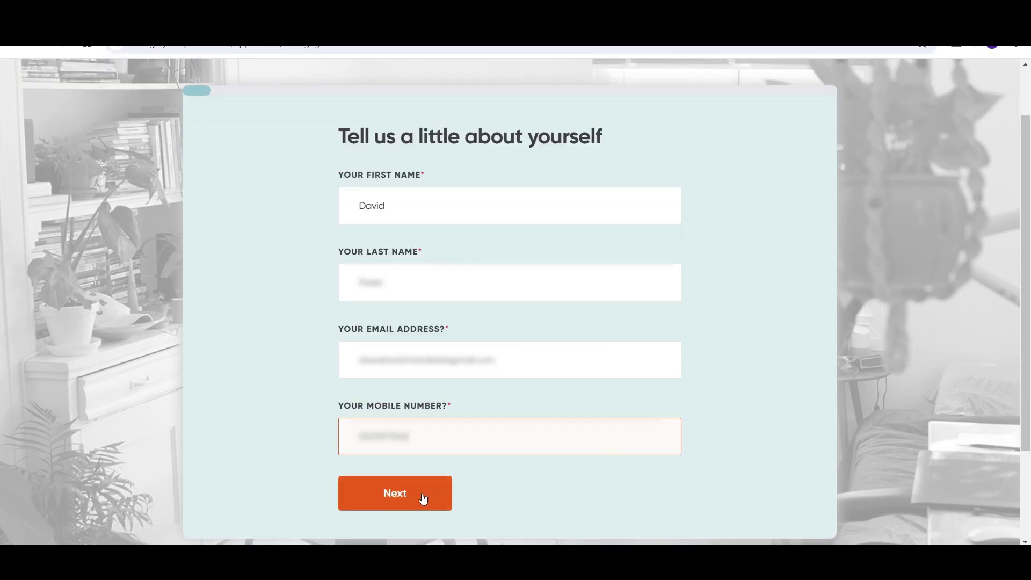
{"action": "left_click", "coordinate": [424, 499]}
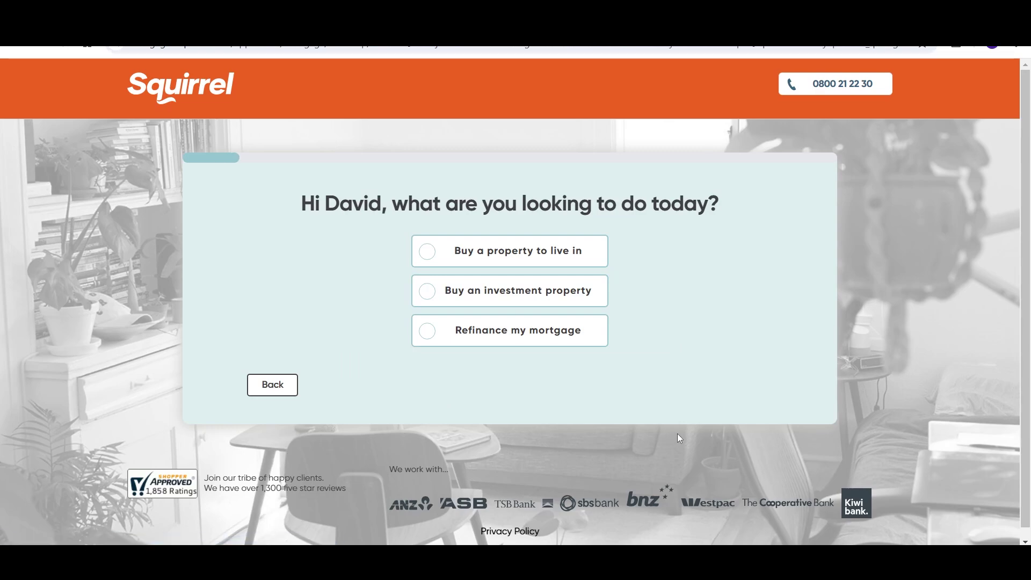
Step: Choose buying a first home to live in, valued at $800,000, and continue
{"action": "left_click", "coordinate": [427, 253]}
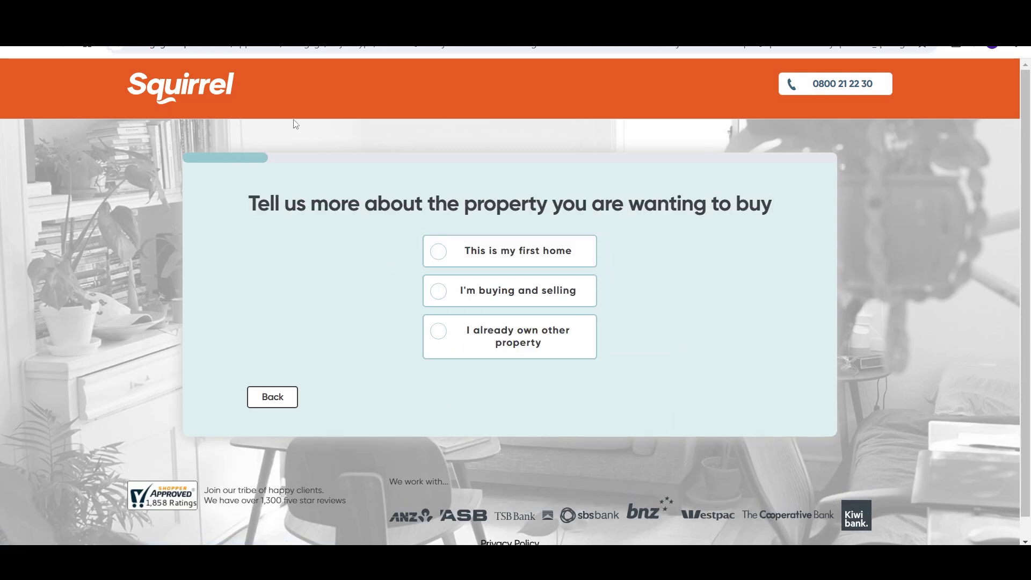
{"action": "left_click", "coordinate": [439, 256]}
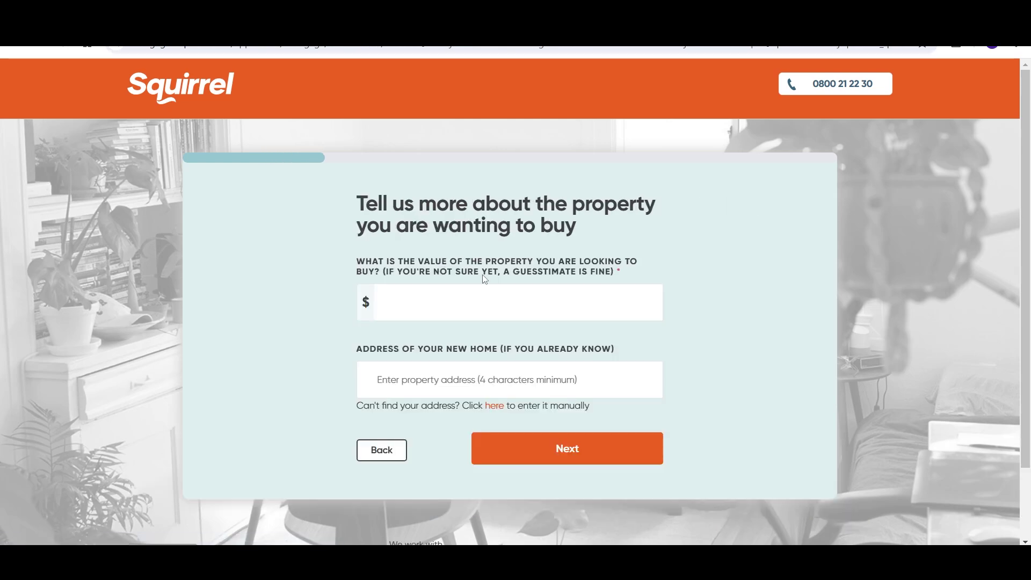
{"action": "left_click", "coordinate": [474, 300]}
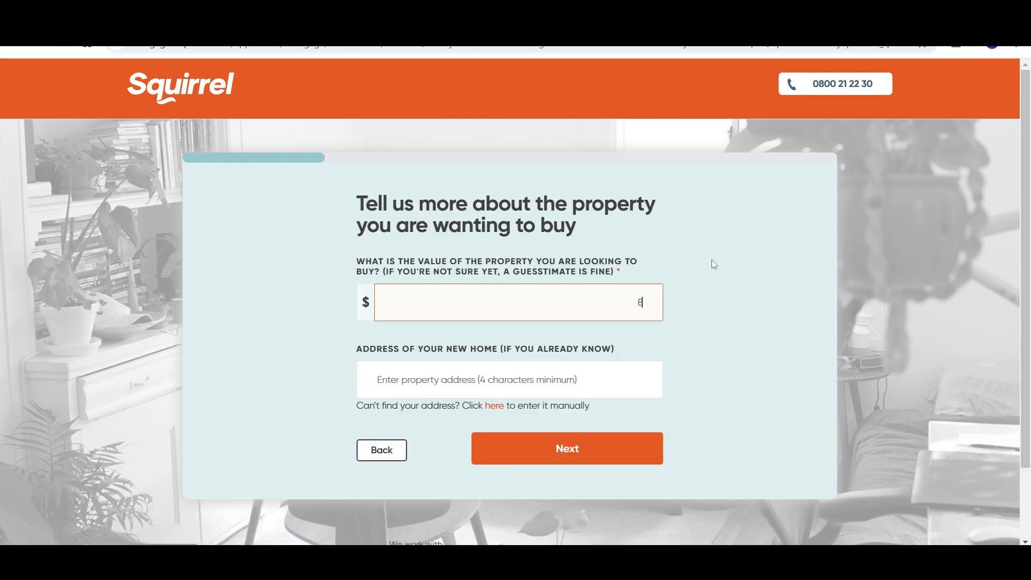
{"action": "type", "text": "800,000"}
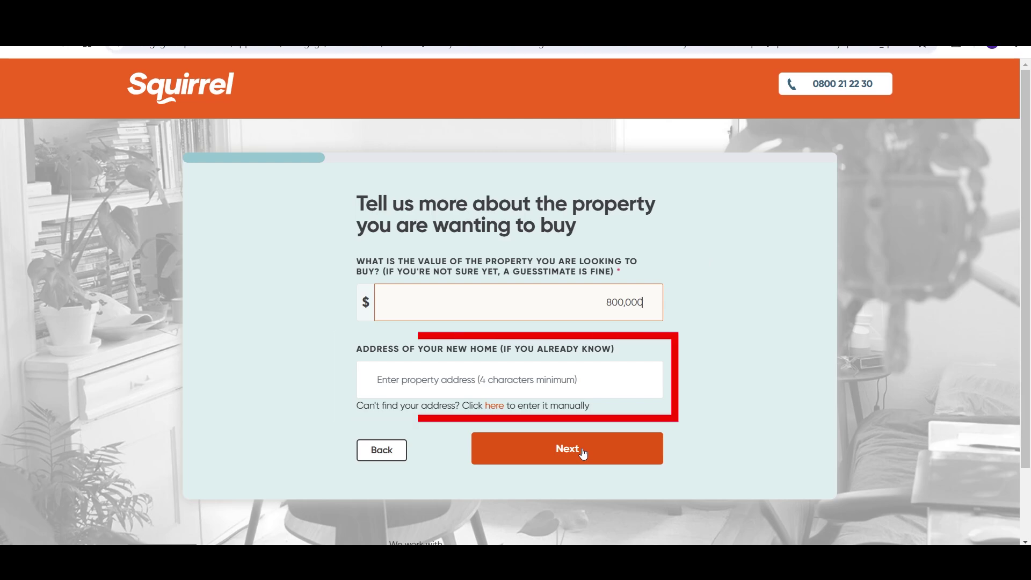
{"action": "left_click", "coordinate": [583, 453]}
Step: Enter the deposit: savings 36,000, KiwiSaver 20,933 and gift 30,000
{"action": "type", "text": "3"}
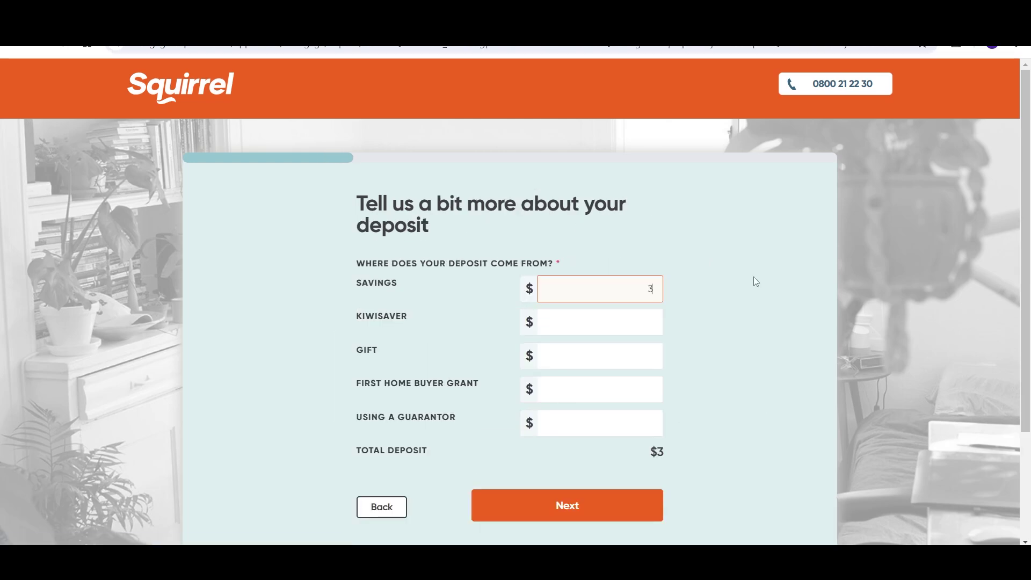
{"action": "type", "text": "6,000"}
{"action": "key", "text": "Tab"}
{"action": "type", "text": "2"}
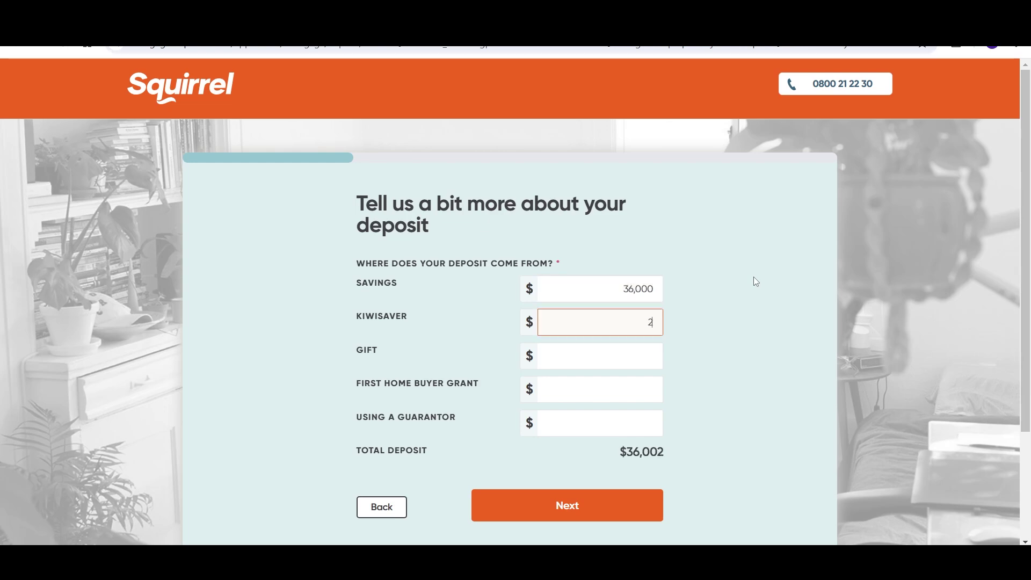
{"action": "type", "text": "0,933"}
{"action": "key", "text": "Tab"}
{"action": "type", "text": "3"}
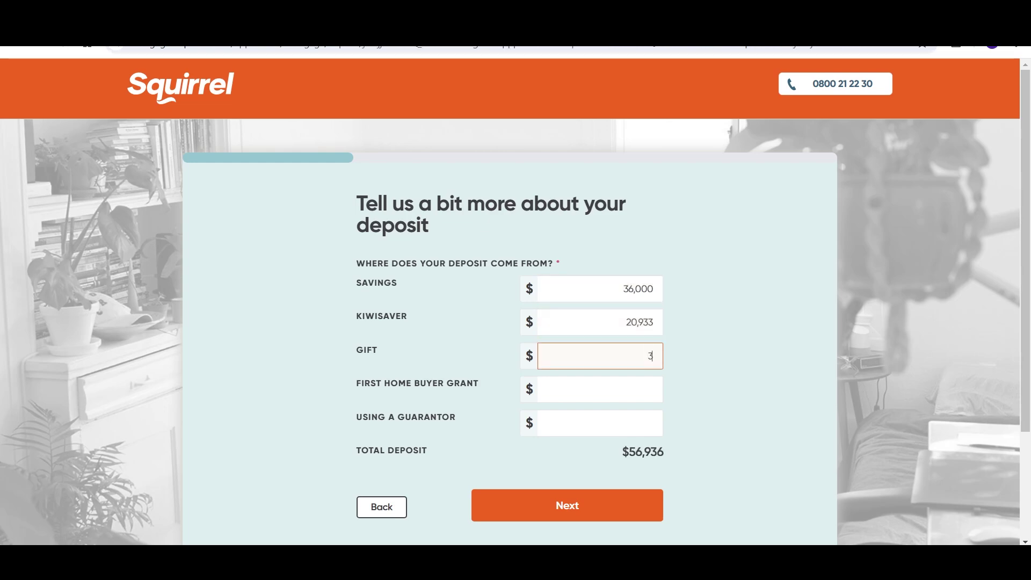
{"action": "type", "text": "0000"}
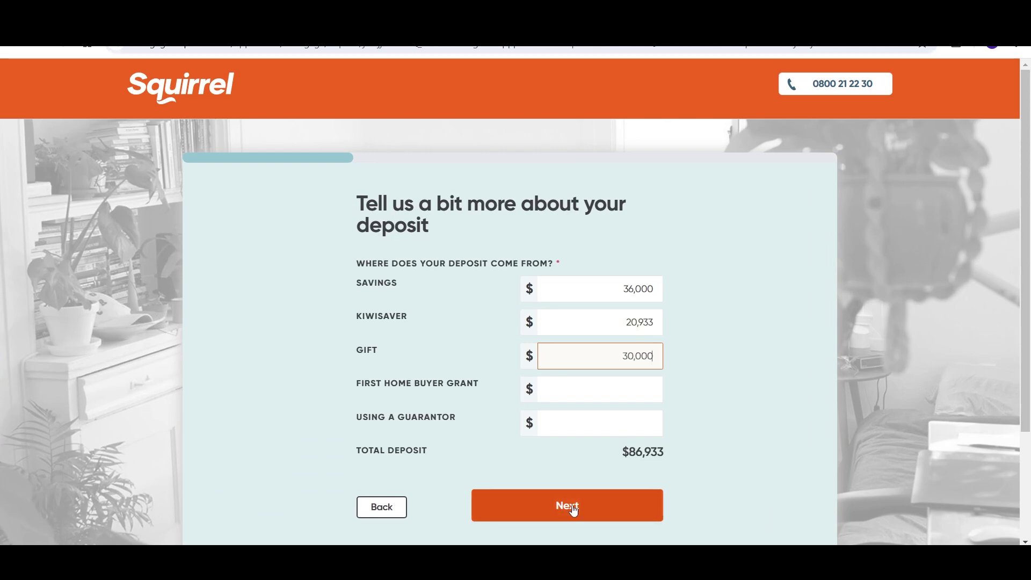
{"action": "left_click", "coordinate": [570, 507]}
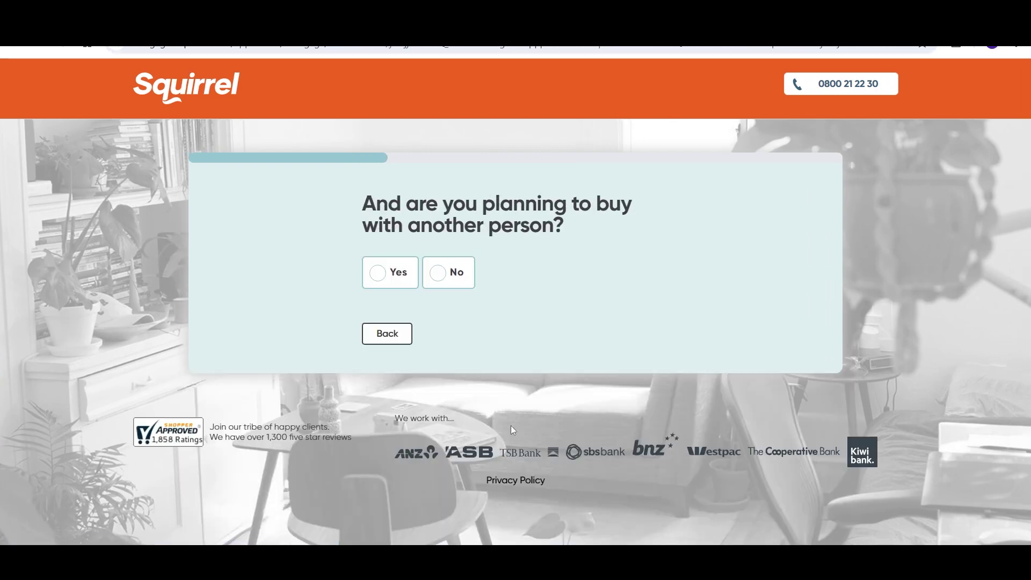
Step: Add a co-buyer with autofilled name and e-mail and continue to the income questions
{"action": "left_click", "coordinate": [380, 270]}
{"action": "scroll", "coordinate": [380, 272], "scroll_direction": "down", "scroll_amount": 1}
{"action": "left_click", "coordinate": [383, 273]}
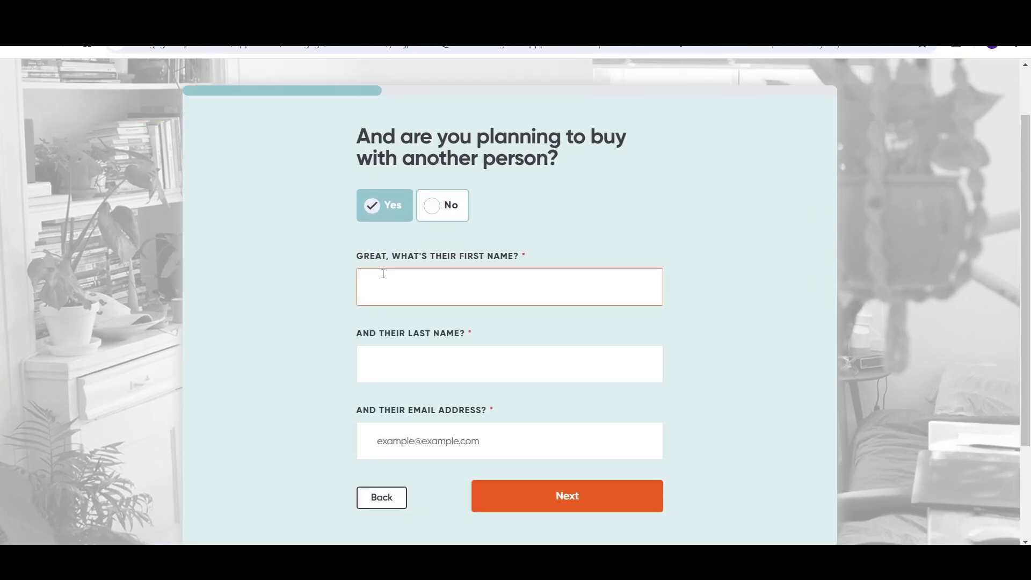
{"action": "left_click", "coordinate": [408, 322]}
{"action": "left_click", "coordinate": [574, 496]}
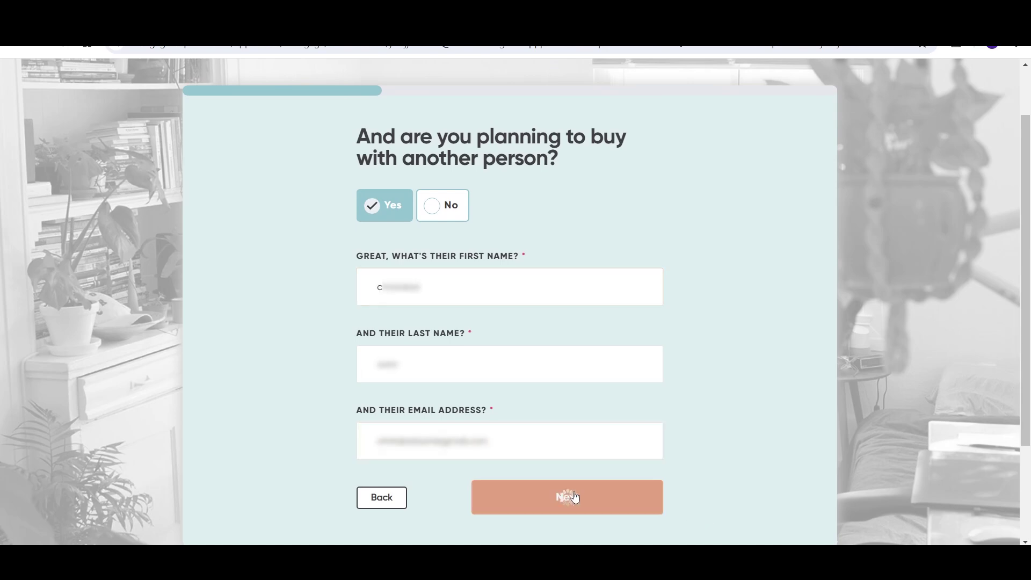
{"action": "left_click_drag", "start_coordinate": [1028, 182], "coordinate": [1028, 308]}
{"action": "left_click", "coordinate": [566, 418]}
Step: Enter the job title, employer Mount Sinai Hospital and 7 months at the current employer
{"action": "left_click", "coordinate": [752, 402]}
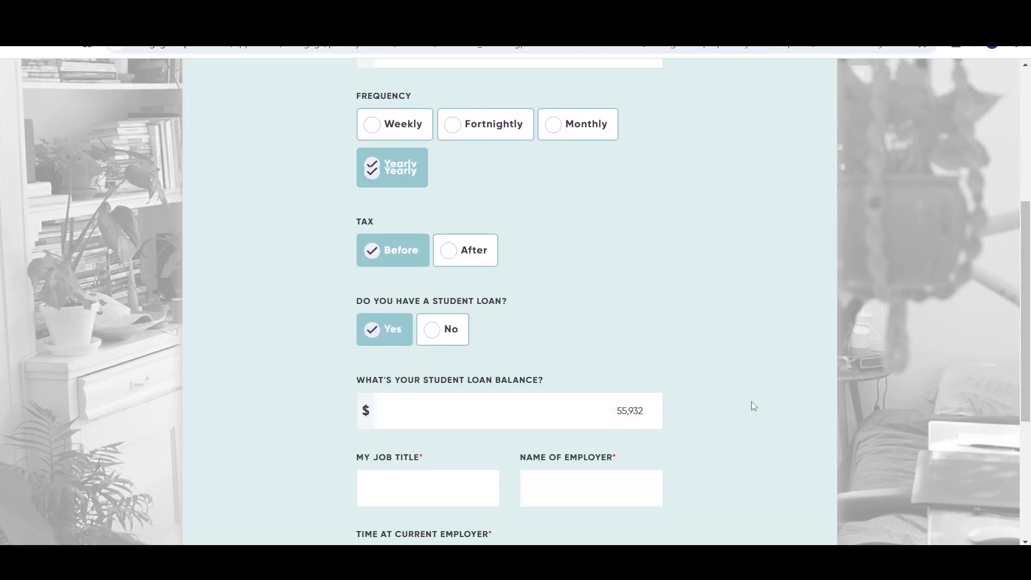
{"action": "scroll", "coordinate": [752, 401], "scroll_direction": "down", "scroll_amount": 3}
{"action": "key", "text": "Tab"}
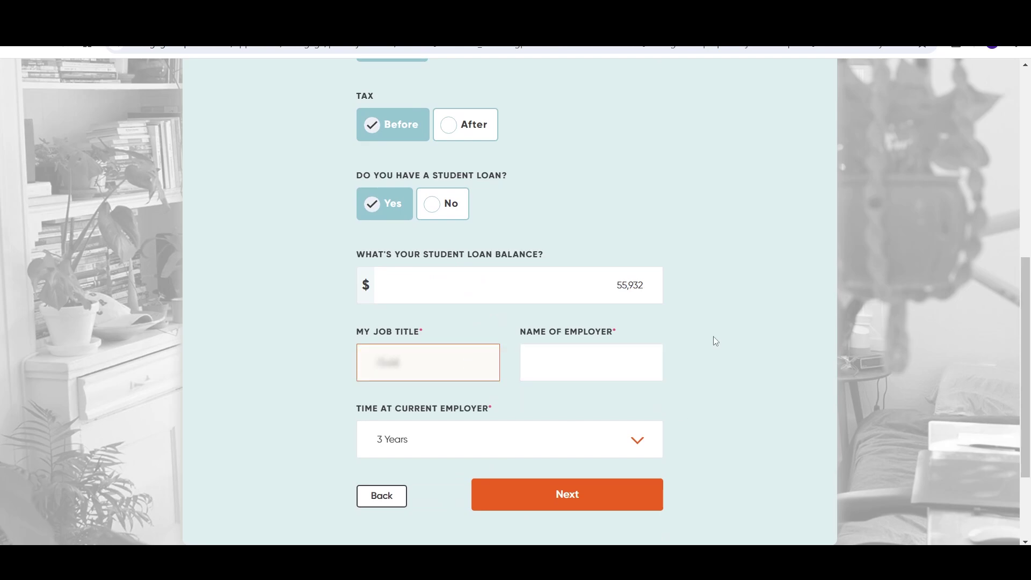
{"action": "type", "text": "r"}
{"action": "key", "text": "Tab"}
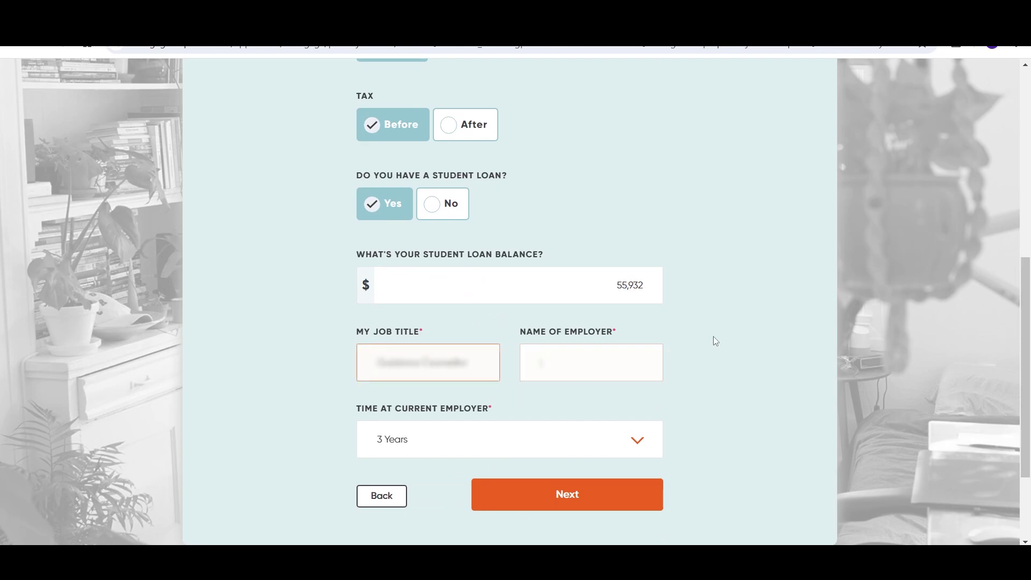
{"action": "type", "text": "Mount Sinai Hospital"}
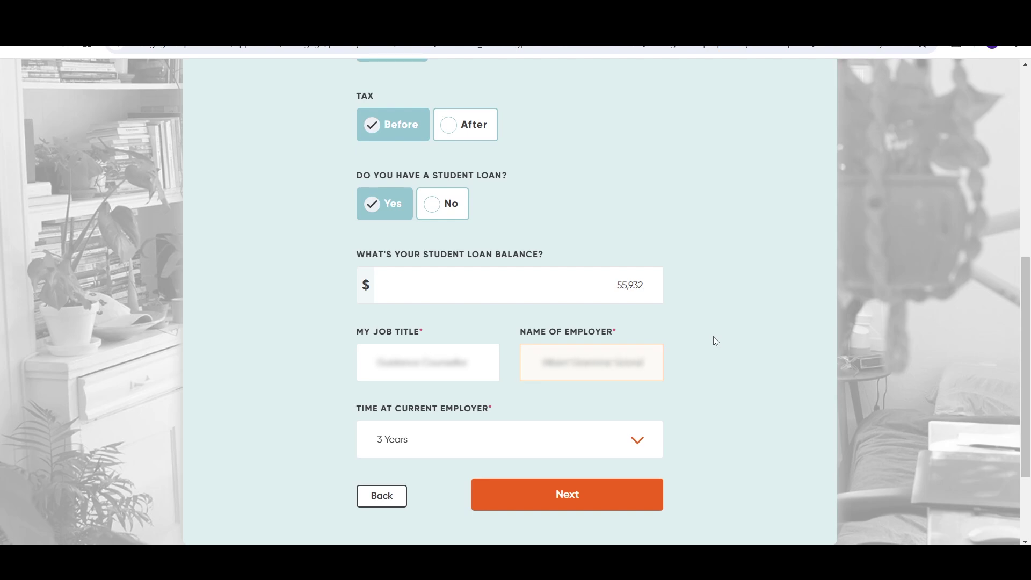
{"action": "left_click", "coordinate": [639, 450]}
{"action": "scroll", "coordinate": [583, 362], "scroll_direction": "up", "scroll_amount": 1}
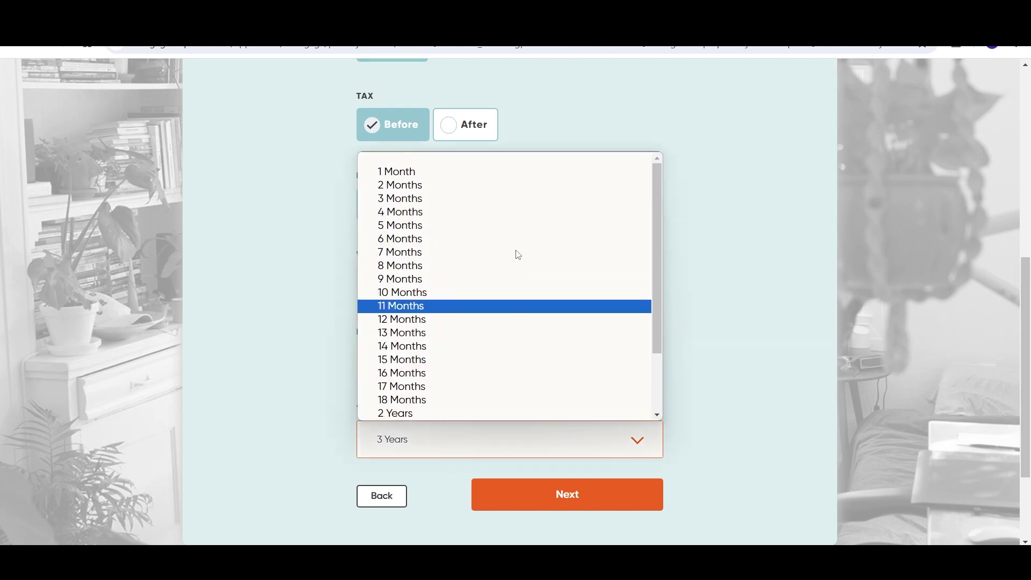
{"action": "left_click", "coordinate": [486, 252]}
Step: Fill in the previous employer with 17 months there and continue
{"action": "scroll", "coordinate": [769, 382], "scroll_direction": "down", "scroll_amount": 1}
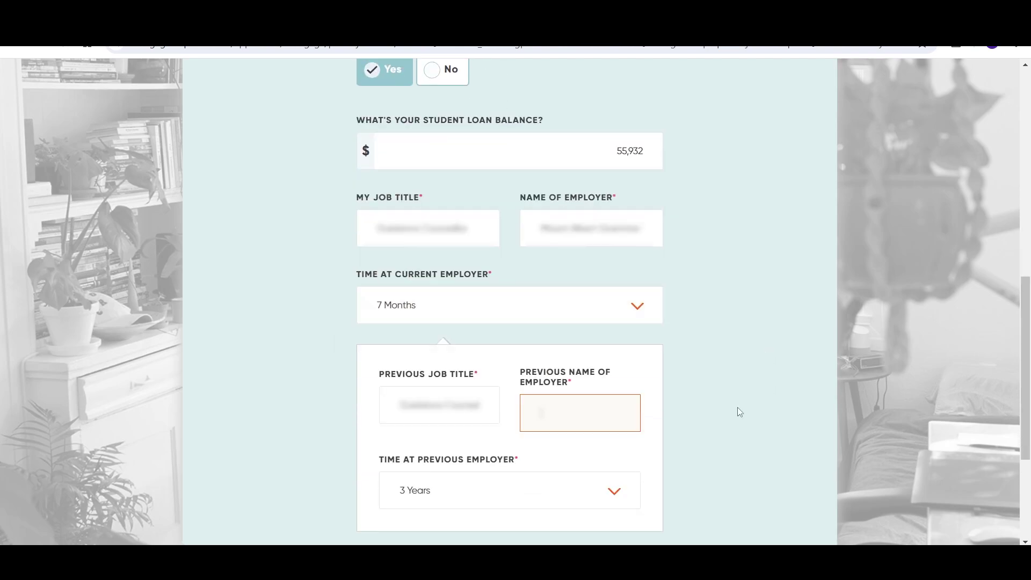
{"action": "type", "text": "ee Hillllege"}
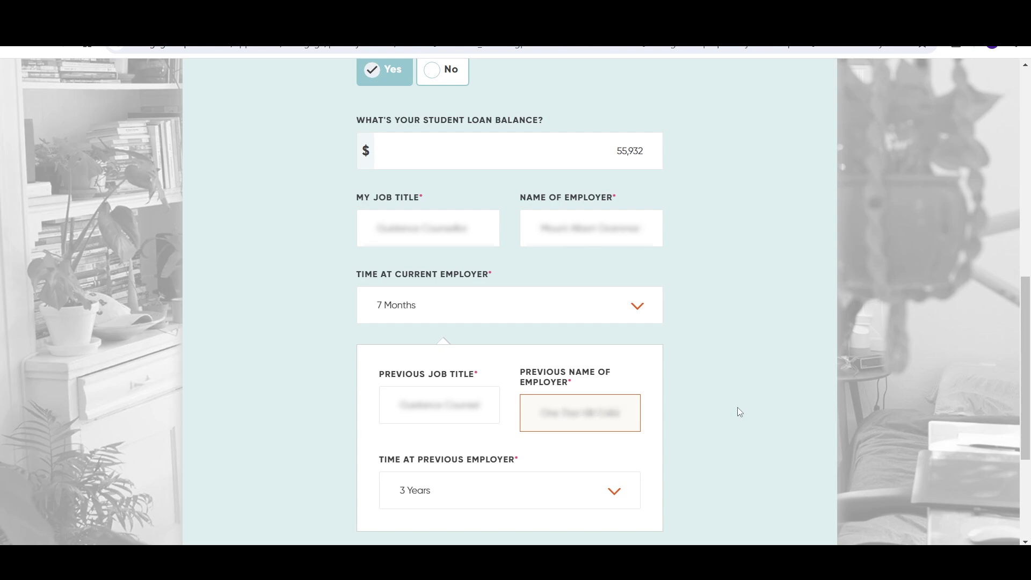
{"action": "left_click", "coordinate": [614, 497]}
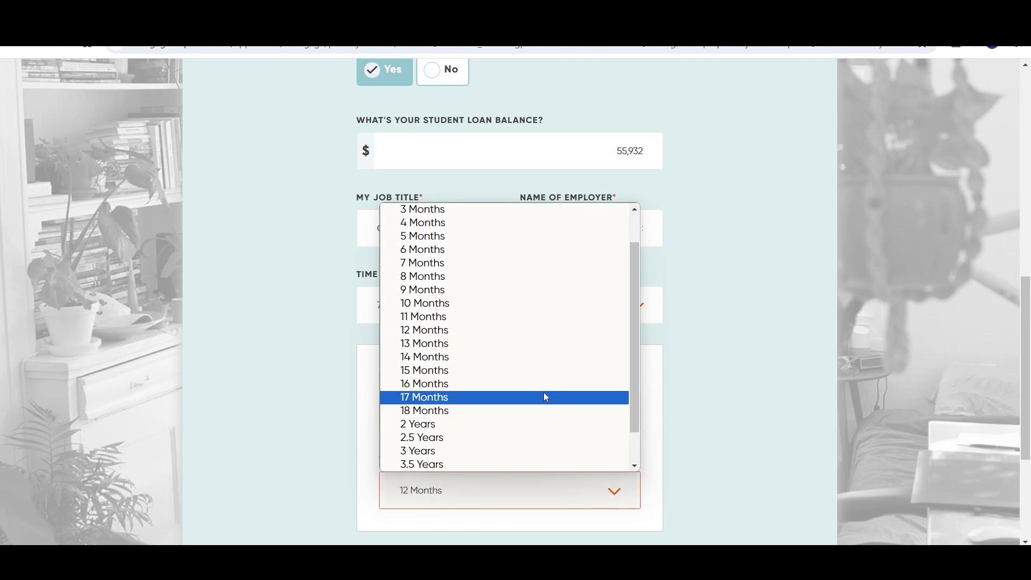
{"action": "left_click", "coordinate": [546, 396]}
{"action": "scroll", "coordinate": [719, 433], "scroll_direction": "down", "scroll_amount": 3}
{"action": "left_click", "coordinate": [589, 372]}
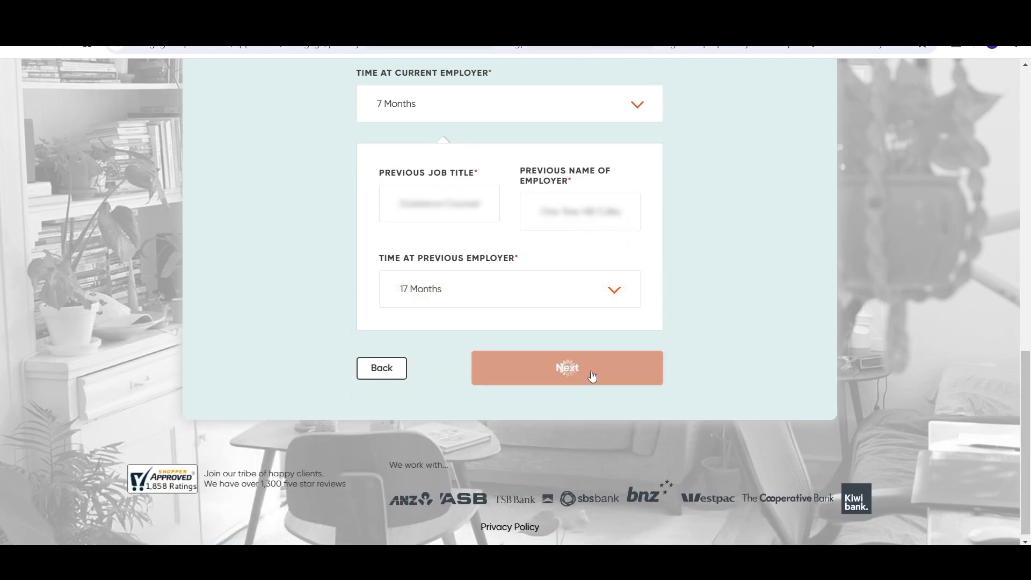
Step: Add $1,830 yearly pre-tax investment income for the first applicant and accept 1 adult, no children dependents
{"action": "left_click", "coordinate": [388, 283]}
{"action": "left_click", "coordinate": [532, 406]}
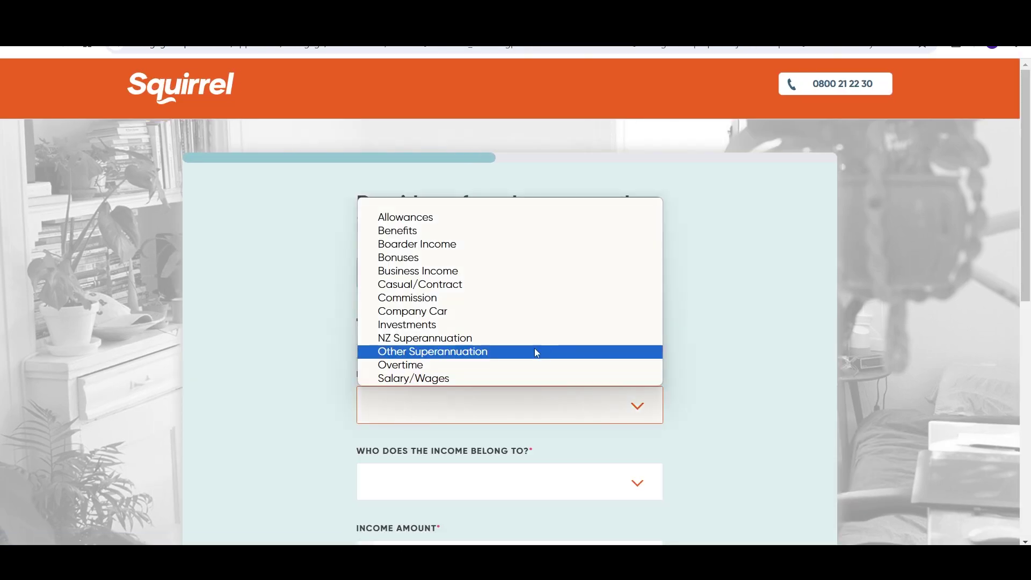
{"action": "left_click", "coordinate": [534, 324]}
{"action": "scroll", "coordinate": [697, 385], "scroll_direction": "down", "scroll_amount": 3}
{"action": "left_click", "coordinate": [623, 358]}
{"action": "left_click", "coordinate": [623, 373]}
{"action": "key", "text": "Tab"}
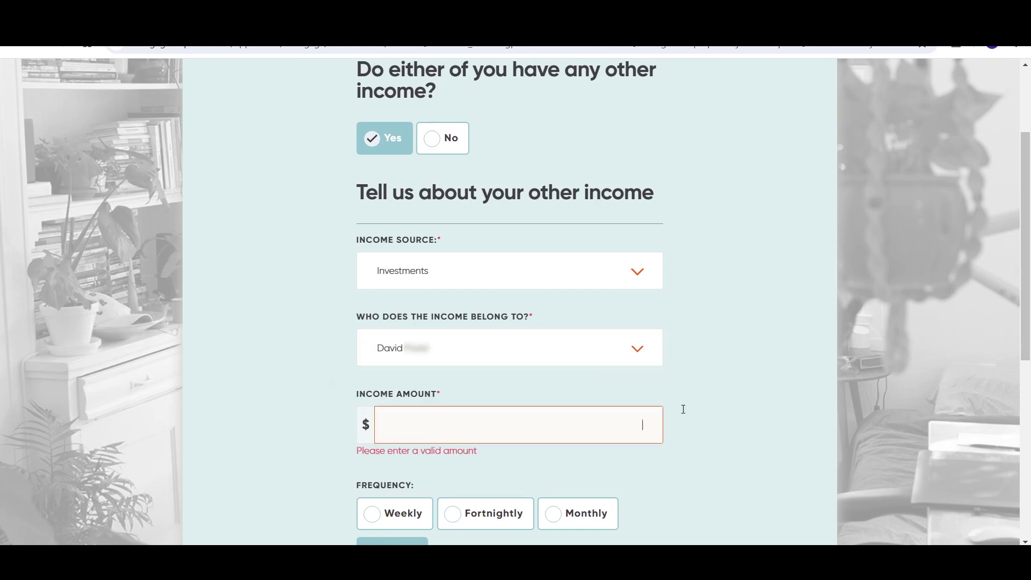
{"action": "type", "text": "1830"}
{"action": "scroll", "coordinate": [758, 400], "scroll_direction": "down", "scroll_amount": 1}
{"action": "scroll", "coordinate": [789, 442], "scroll_direction": "down", "scroll_amount": 3}
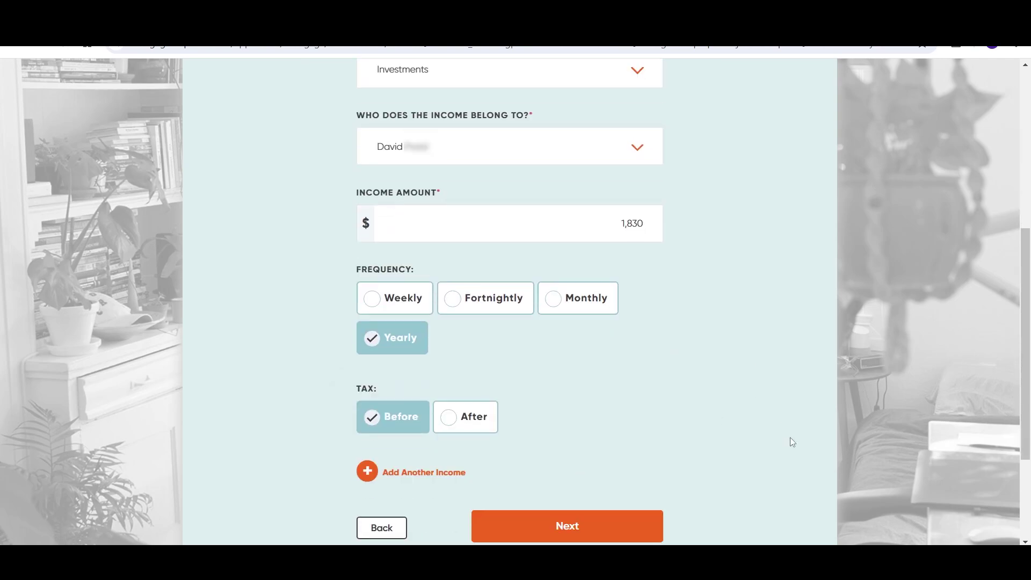
{"action": "left_click", "coordinate": [582, 469]}
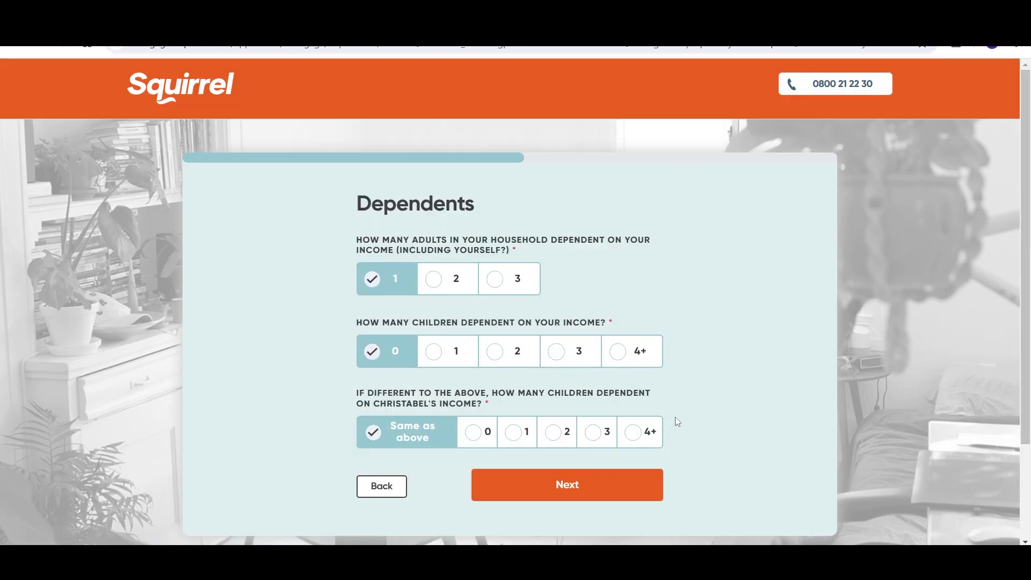
{"action": "left_click", "coordinate": [604, 482]}
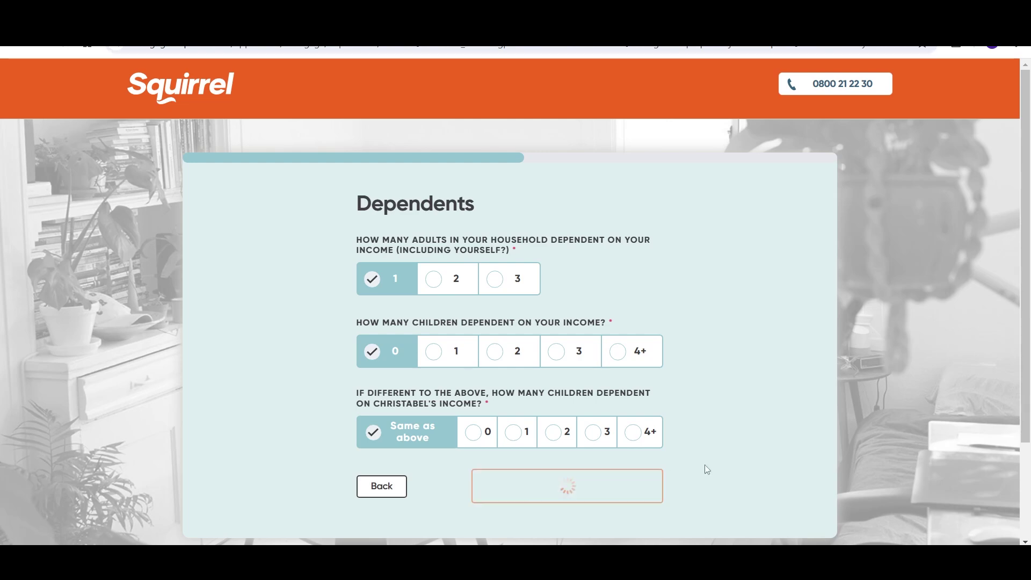
Step: Add Southland Building Society credit card debts of $4,000 and $1,000, then continue
{"action": "left_click", "coordinate": [397, 395]}
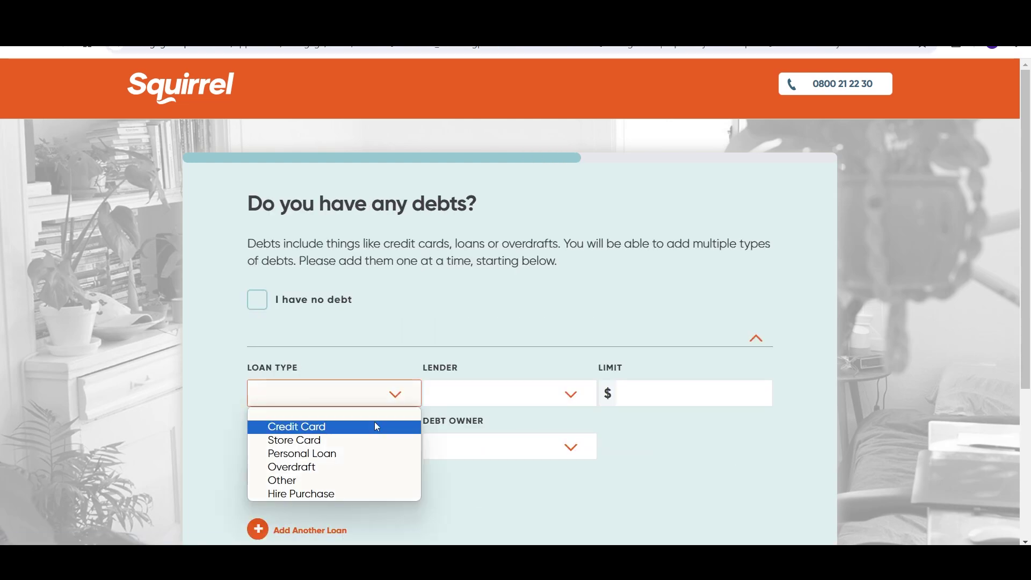
{"action": "left_click", "coordinate": [374, 425]}
{"action": "left_click", "coordinate": [567, 396]}
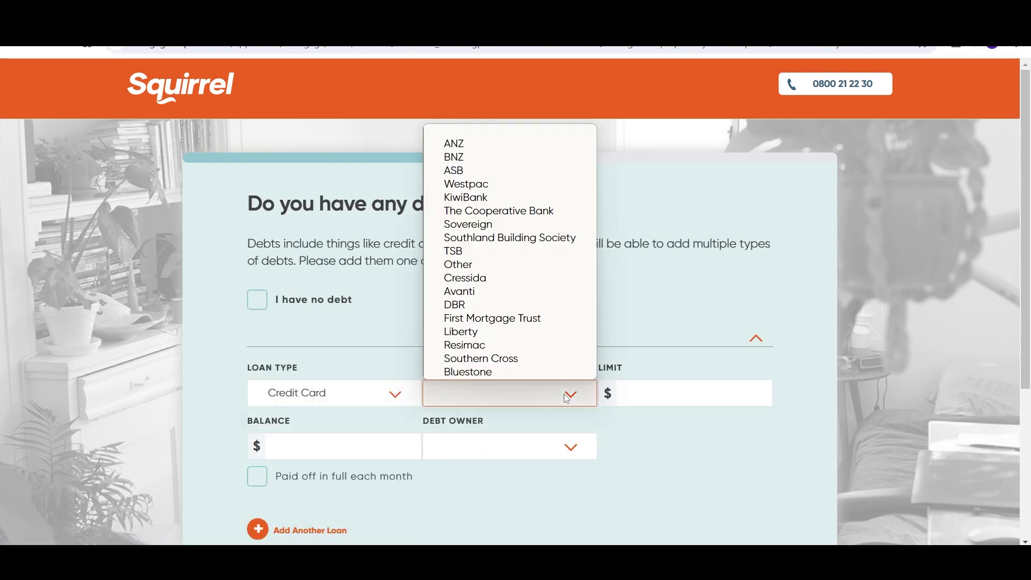
{"action": "left_click", "coordinate": [542, 238]}
{"action": "left_click", "coordinate": [652, 393]}
{"action": "type", "text": "4"}
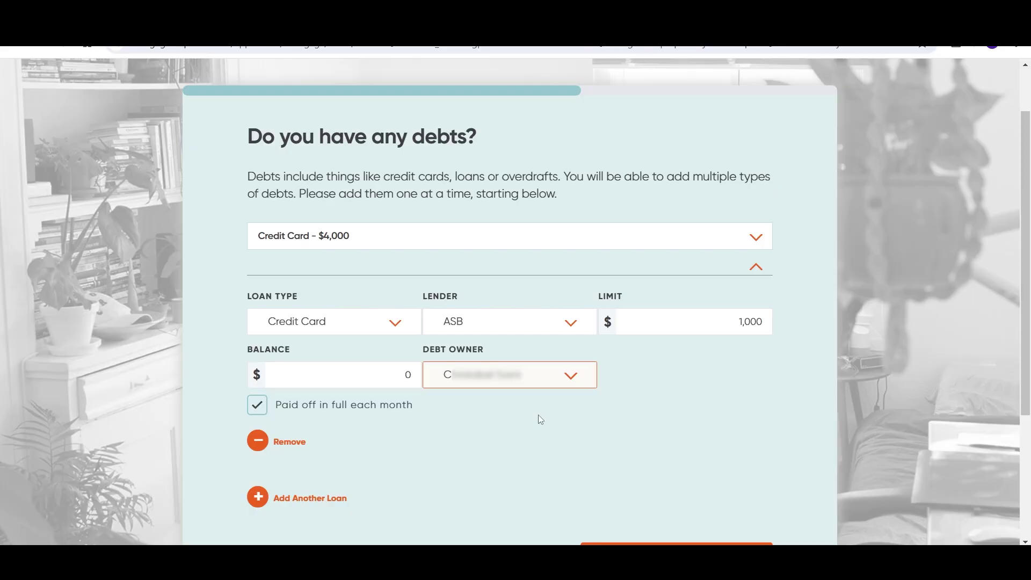
{"action": "scroll", "coordinate": [538, 415], "scroll_direction": "down", "scroll_amount": 1}
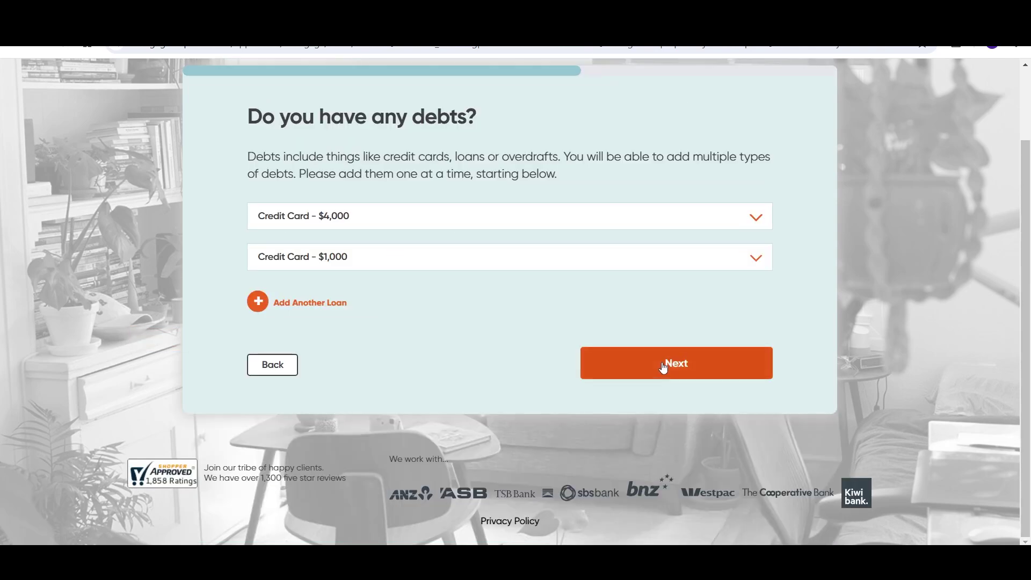
{"action": "left_click", "coordinate": [663, 367]}
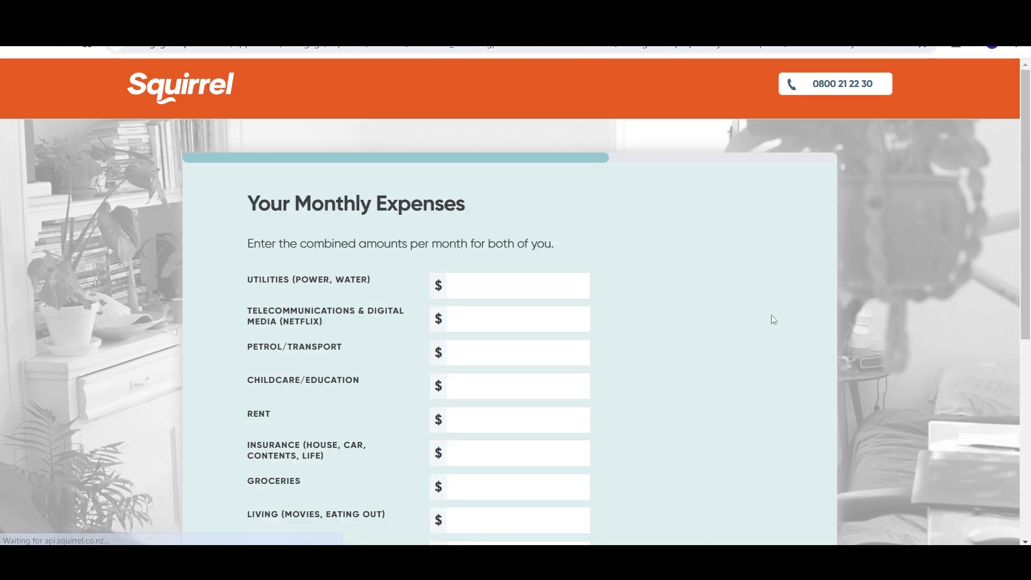
Step: Fill in the monthly expenses (utilities, groceries, petrol, Frank Energy to Fast Food) and continue
{"action": "left_click", "coordinate": [535, 217]}
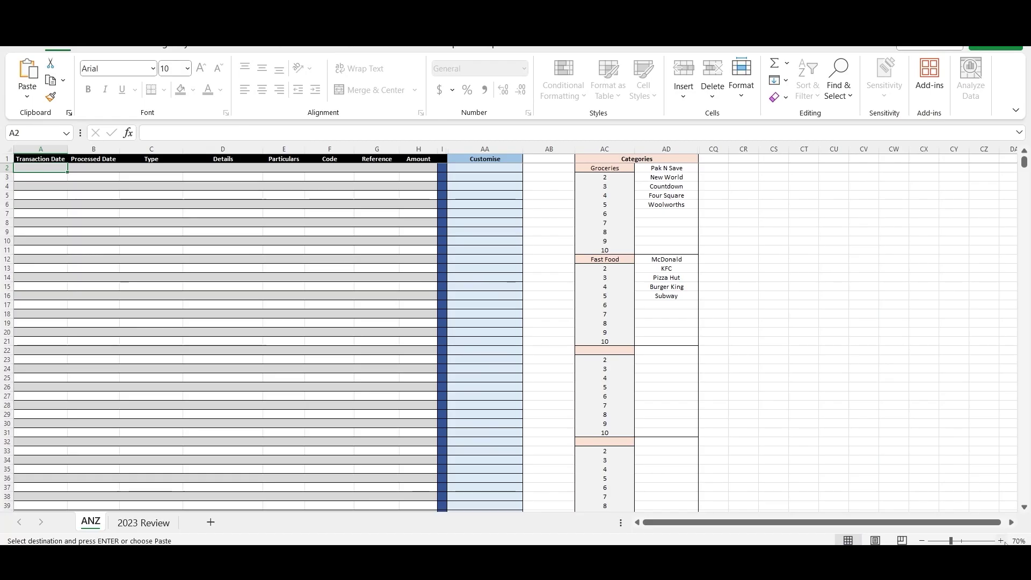
{"action": "scroll", "coordinate": [410, 305], "scroll_direction": "up", "scroll_amount": 3}
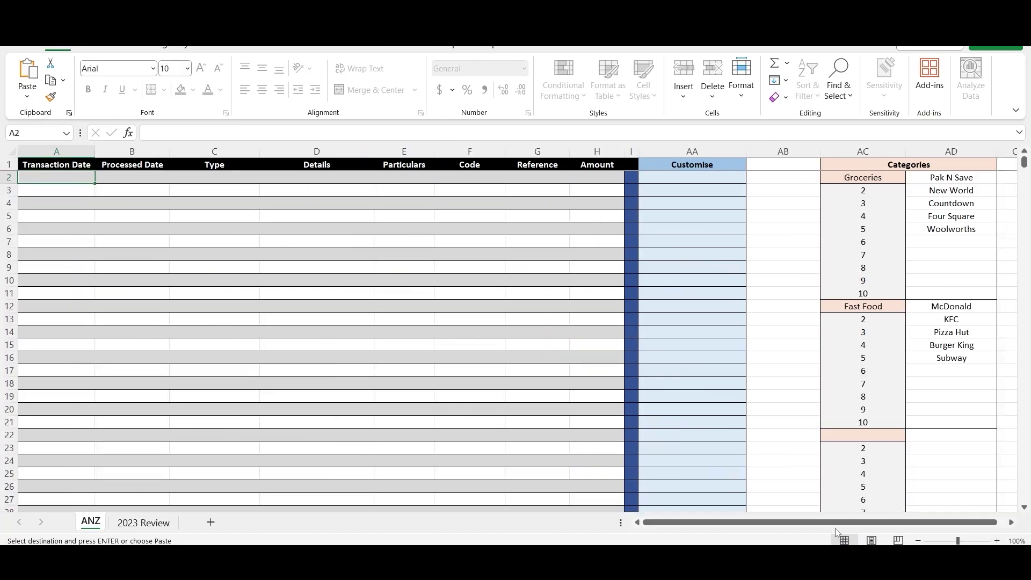
{"action": "key", "text": "ctrl+v"}
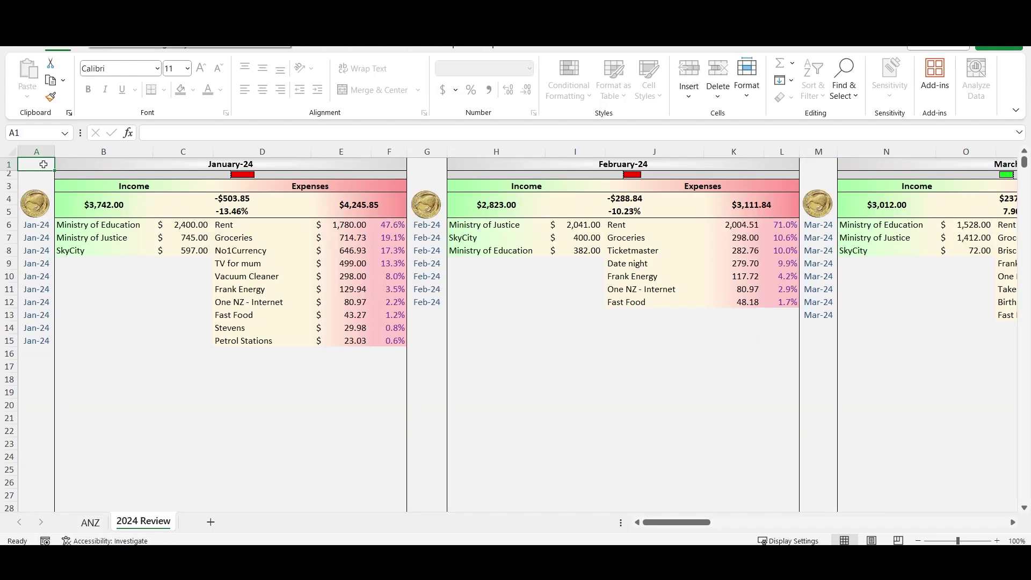
{"action": "left_click_drag", "start_coordinate": [234, 240], "coordinate": [400, 238]}
{"action": "left_click_drag", "start_coordinate": [213, 341], "coordinate": [392, 337]}
{"action": "left_click_drag", "start_coordinate": [236, 315], "coordinate": [394, 290]}
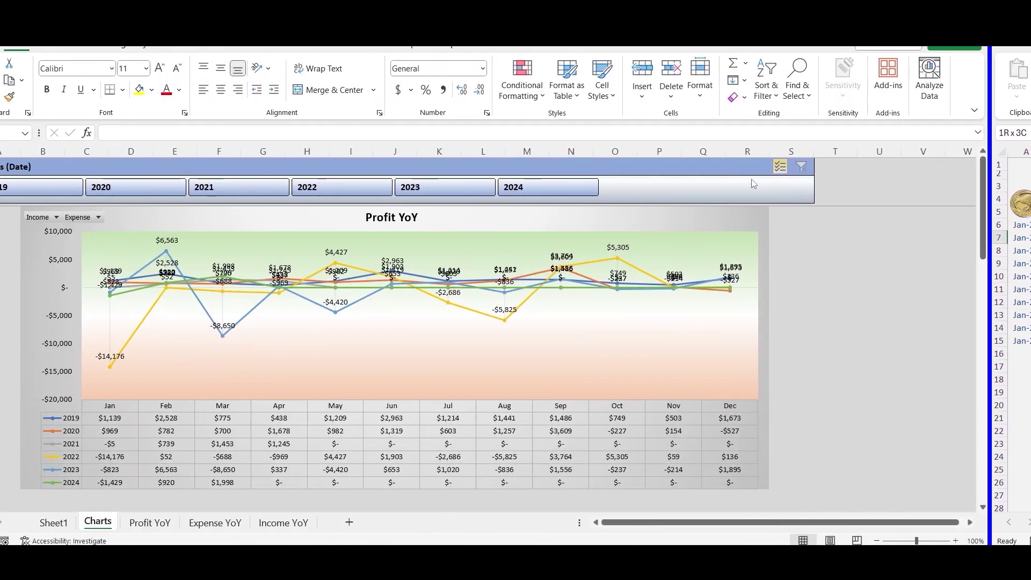
{"action": "left_click", "coordinate": [279, 187]}
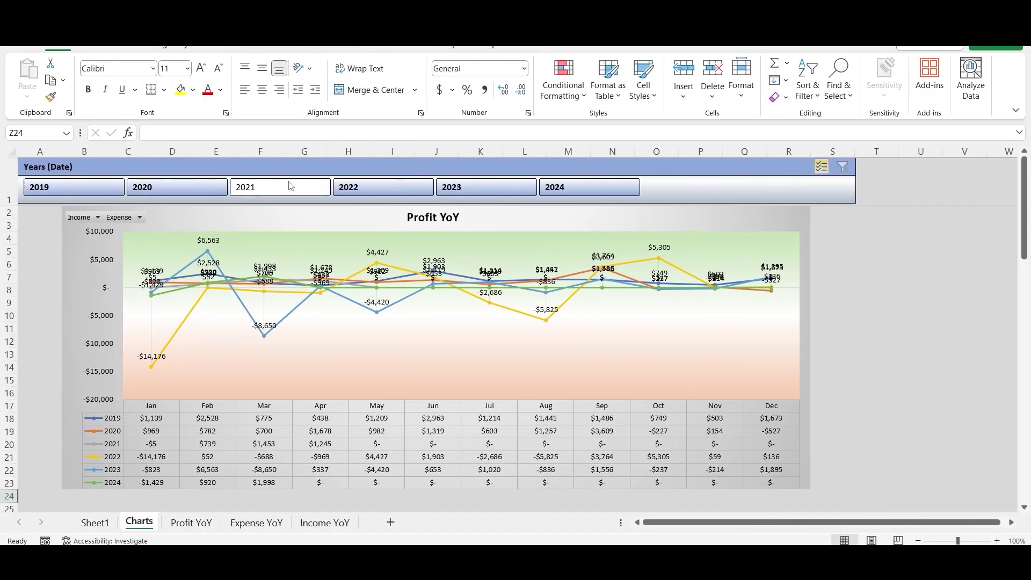
{"action": "left_click", "coordinate": [427, 188]}
{"action": "left_click", "coordinate": [72, 193]}
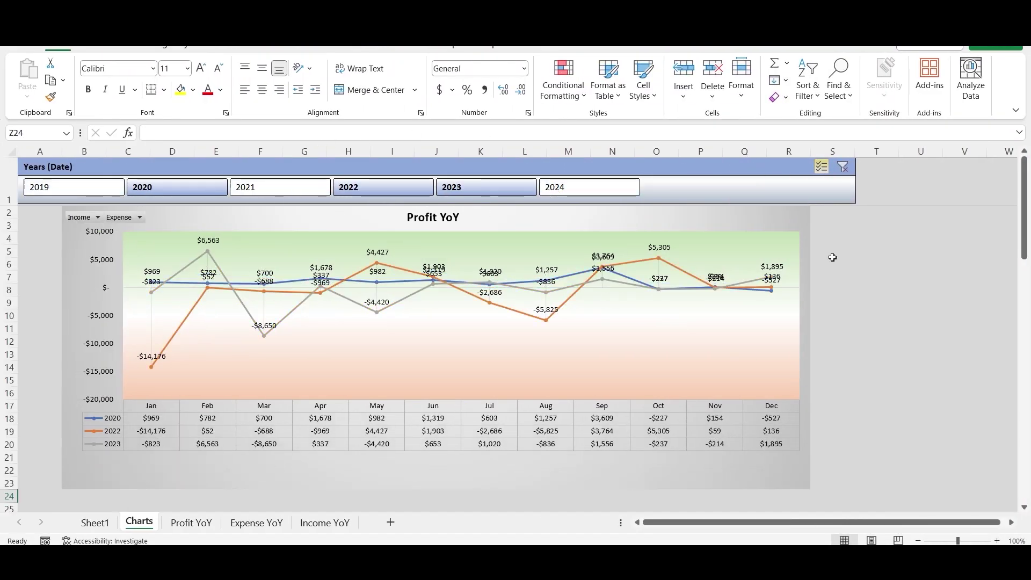
{"action": "scroll", "coordinate": [832, 258], "scroll_direction": "down", "scroll_amount": 7}
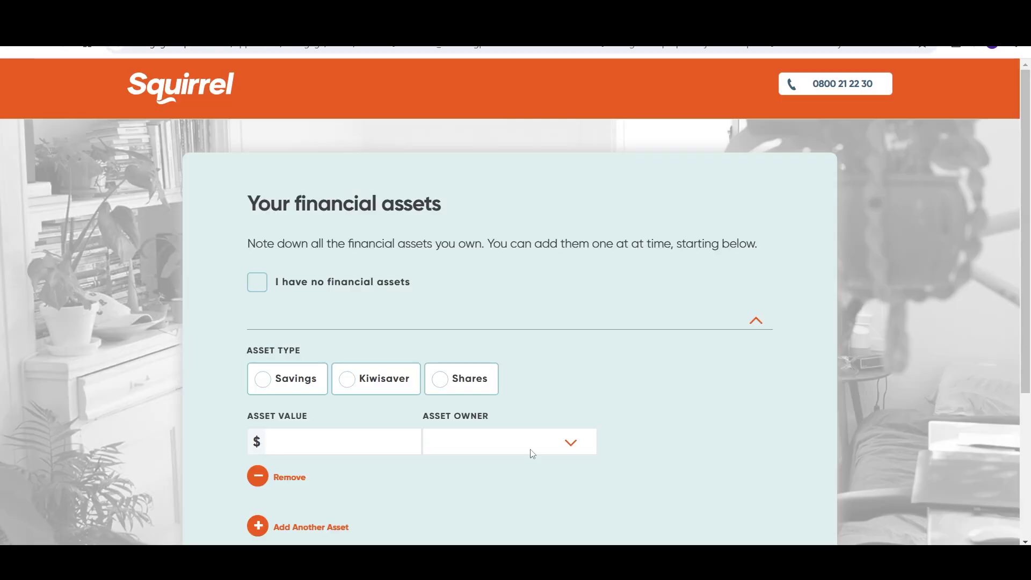
Step: Record Shares as a financial asset worth 262,376
{"action": "left_click", "coordinate": [449, 387]}
{"action": "scroll", "coordinate": [687, 398], "scroll_direction": "down", "scroll_amount": 1}
{"action": "key", "text": "Tab"}
{"action": "type", "text": "262,3"}
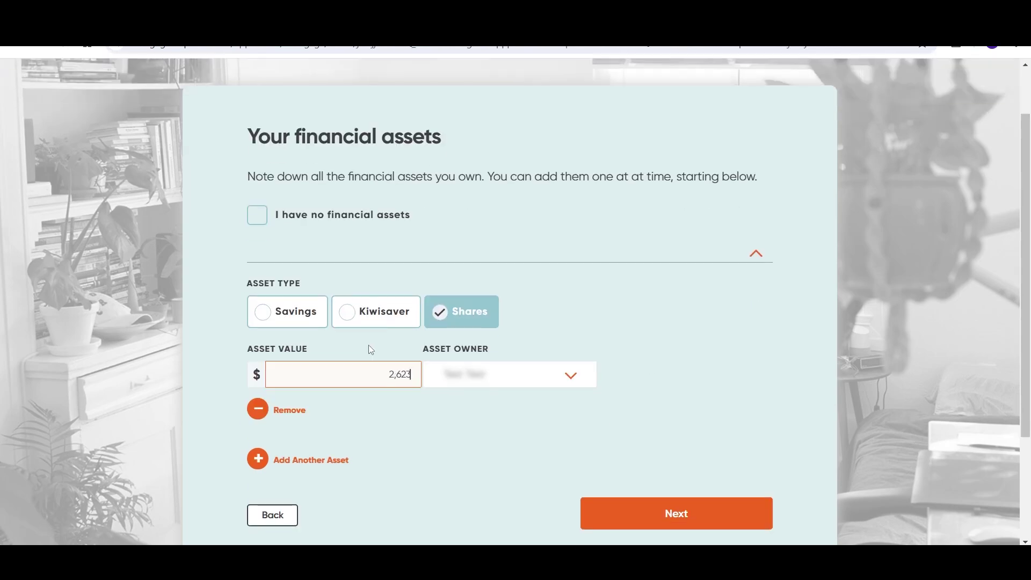
{"action": "type", "text": "76"}
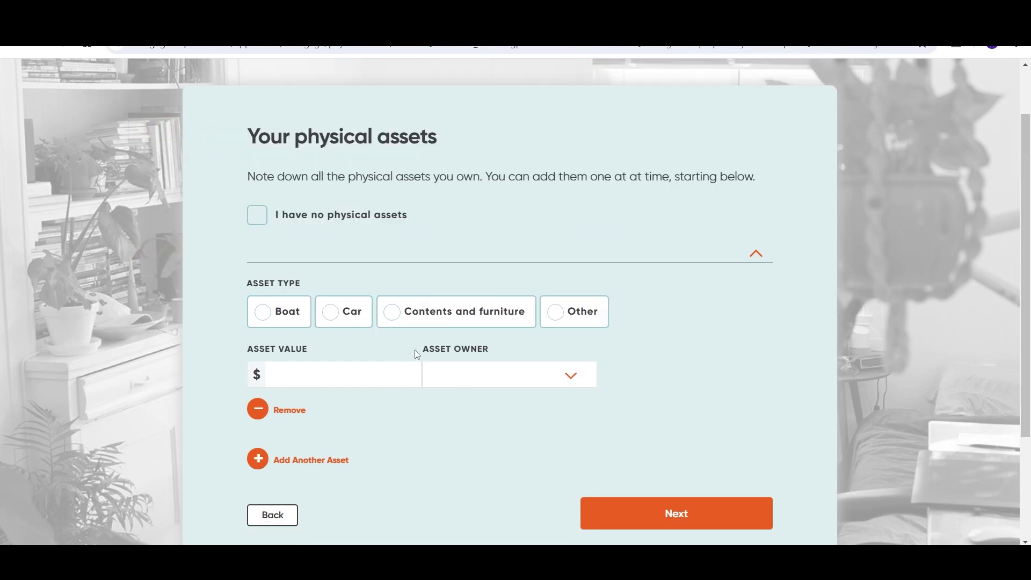
Step: Add a $12,360 car and $10,000 jointly owned contents and furniture, then continue
{"action": "left_click", "coordinate": [344, 312]}
{"action": "left_click", "coordinate": [341, 372]}
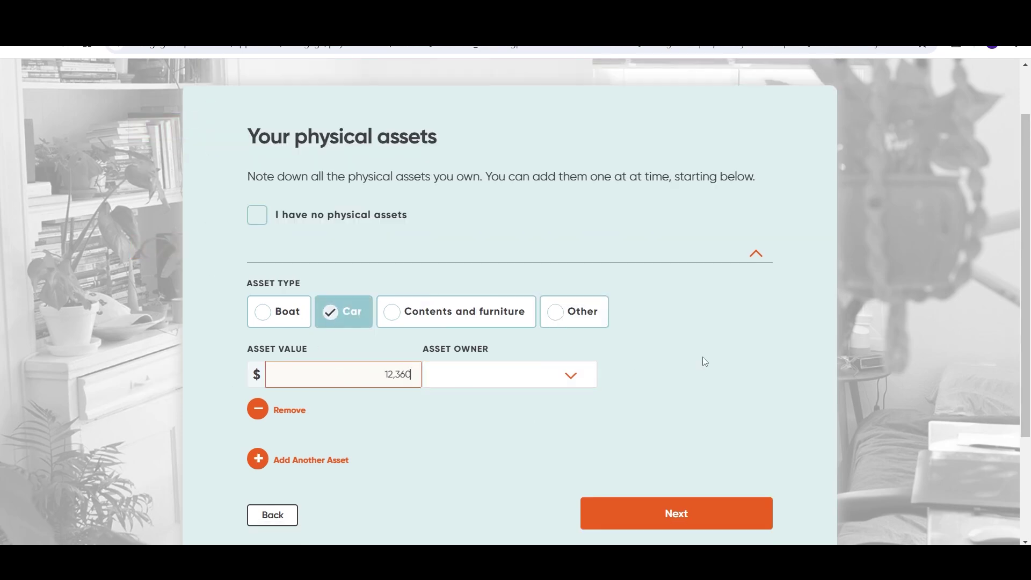
{"action": "type", "text": "12,360"}
{"action": "left_click", "coordinate": [571, 375]}
{"action": "left_click", "coordinate": [536, 421]}
{"action": "left_click", "coordinate": [343, 457]}
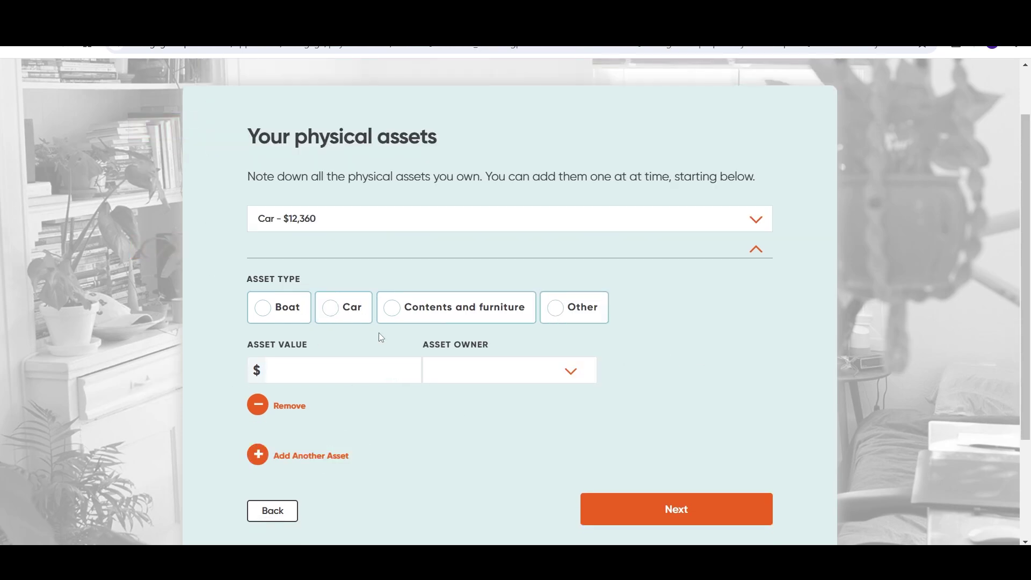
{"action": "left_click", "coordinate": [387, 314]}
{"action": "left_click", "coordinate": [388, 370]}
{"action": "type", "text": "10000"}
{"action": "left_click", "coordinate": [501, 369]}
{"action": "left_click", "coordinate": [485, 417]}
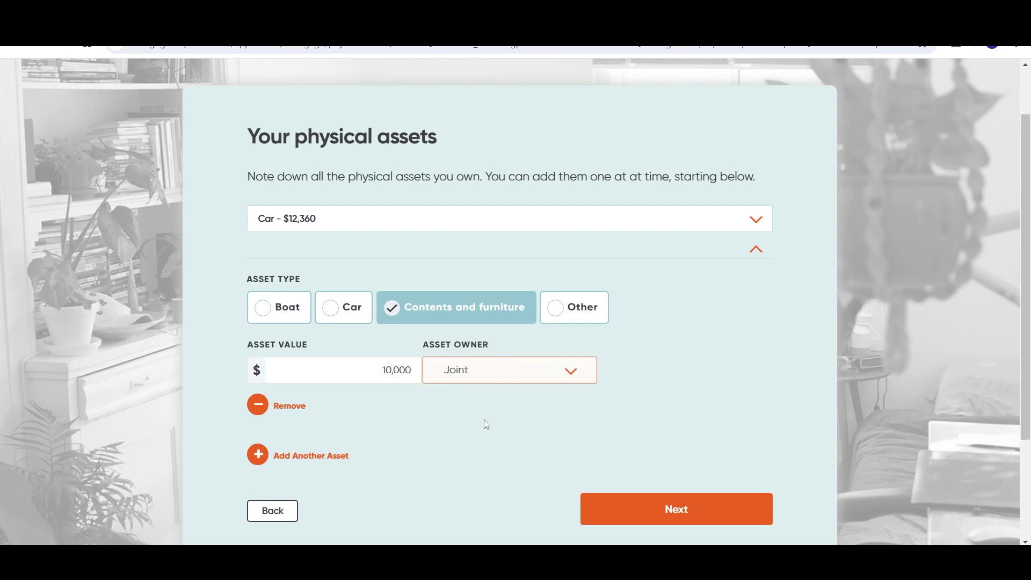
{"action": "left_click", "coordinate": [675, 509]}
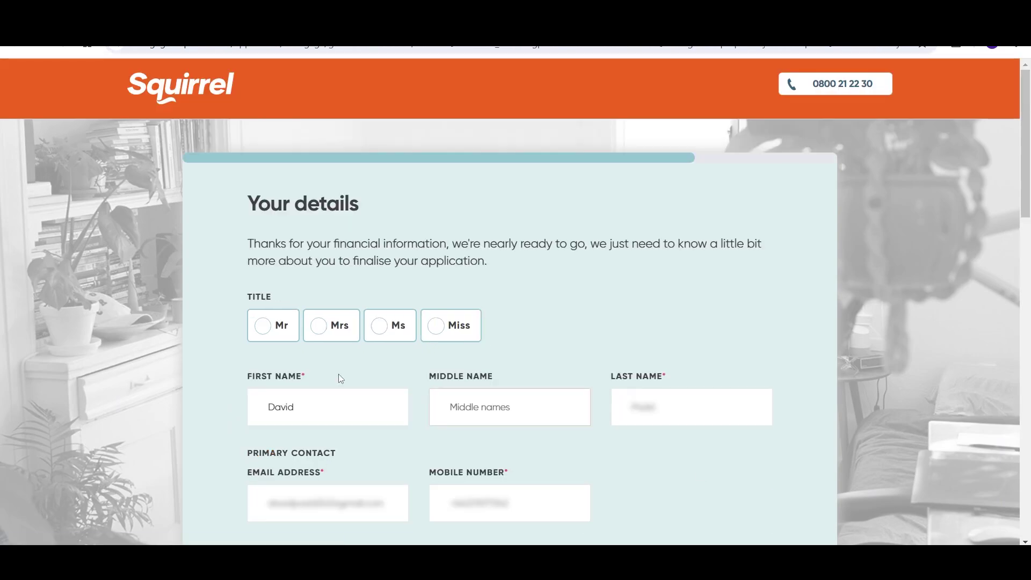
Step: Choose Mr as the title and enter the applicant's current address
{"action": "left_click", "coordinate": [261, 329]}
{"action": "scroll", "coordinate": [207, 389], "scroll_direction": "down", "scroll_amount": 4}
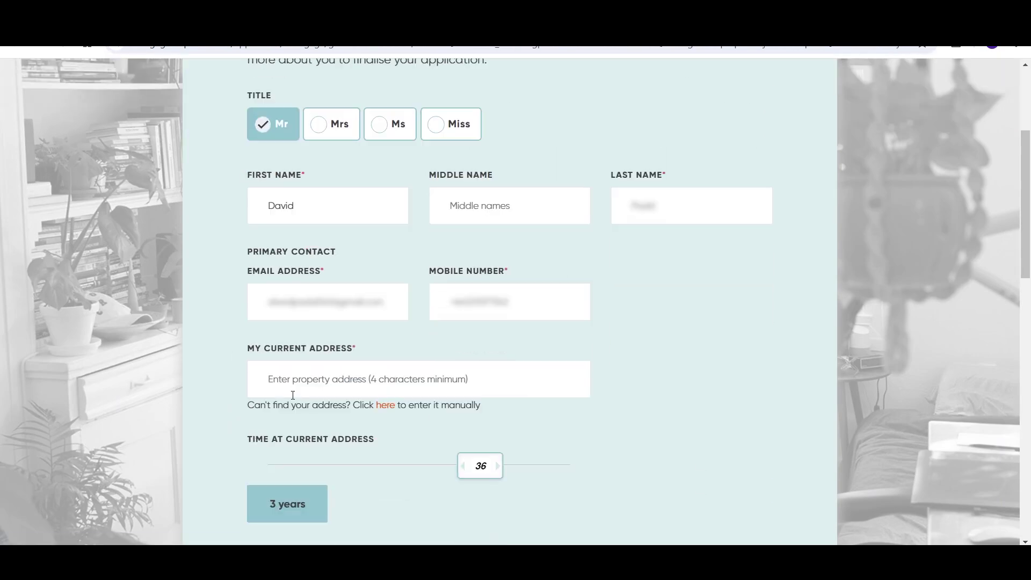
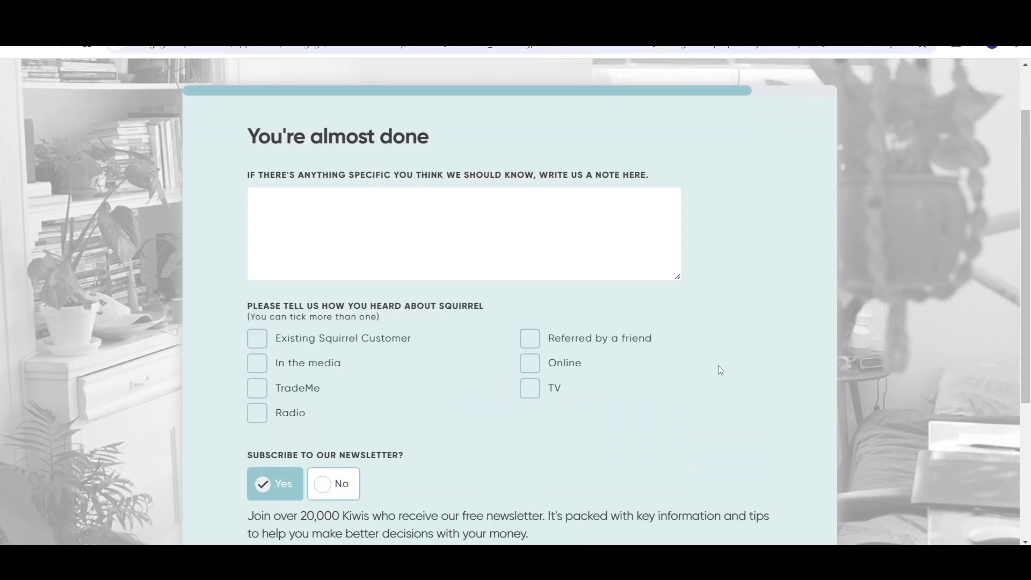
Step: Answer No to the newsletter and submit the pre-approval application
{"action": "scroll", "coordinate": [717, 365], "scroll_direction": "down", "scroll_amount": 1}
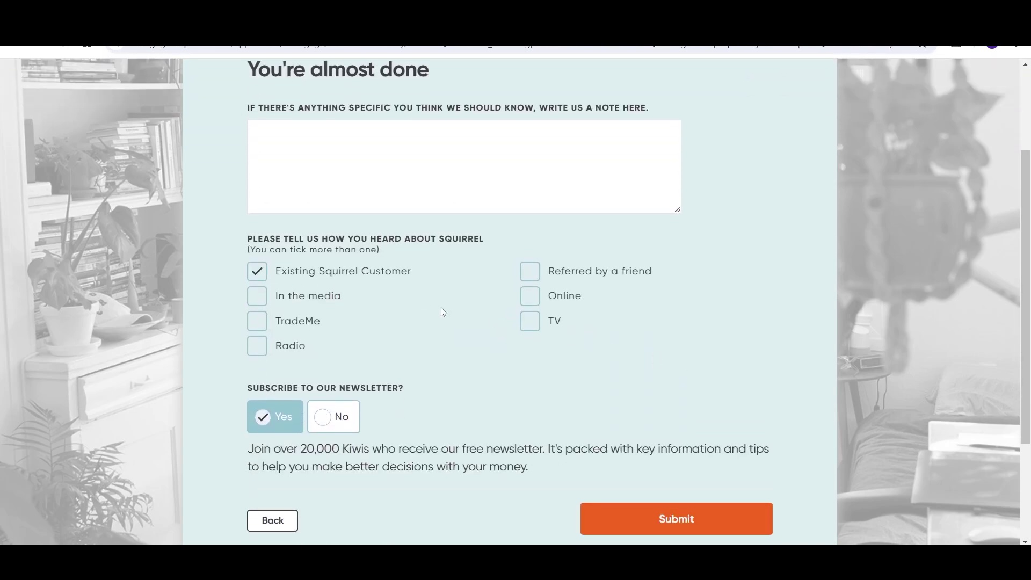
{"action": "scroll", "coordinate": [650, 394], "scroll_direction": "down", "scroll_amount": 1}
{"action": "left_click", "coordinate": [334, 347]}
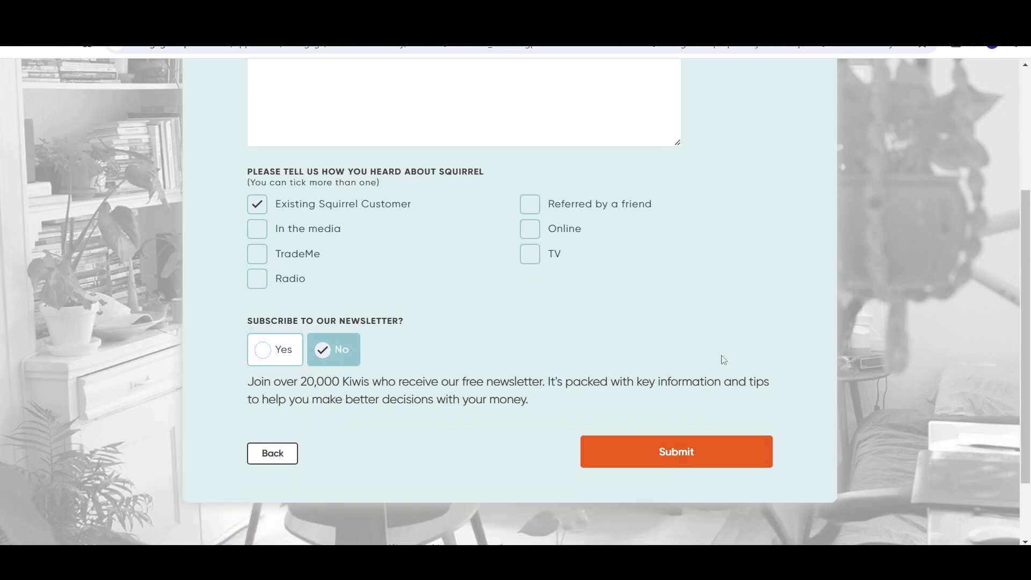
{"action": "scroll", "coordinate": [720, 359], "scroll_direction": "up", "scroll_amount": 1}
{"action": "left_click", "coordinate": [685, 514]}
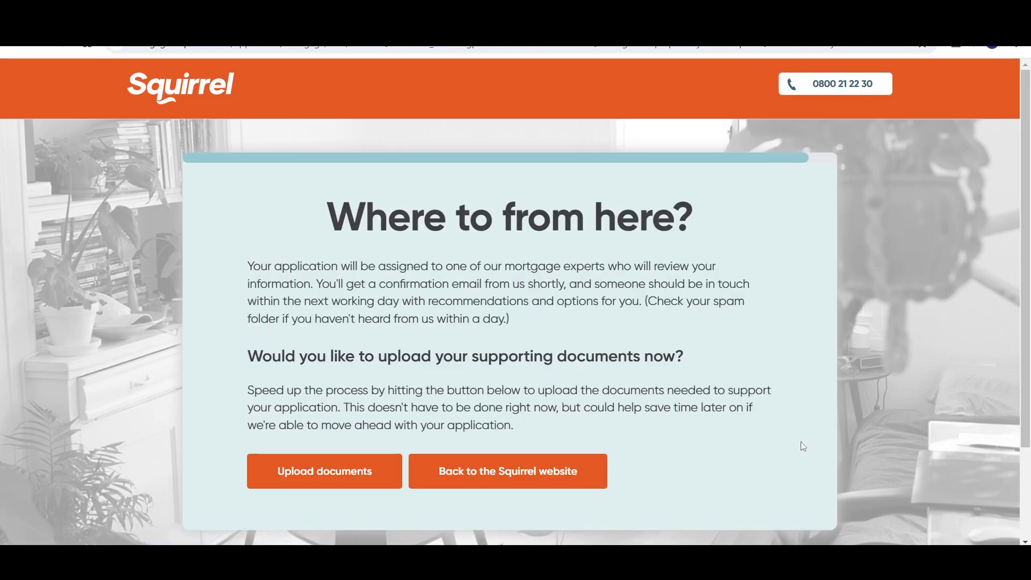
Step: Download the client authority declaration form from the Signed client authority form requirement
{"action": "left_click", "coordinate": [294, 475]}
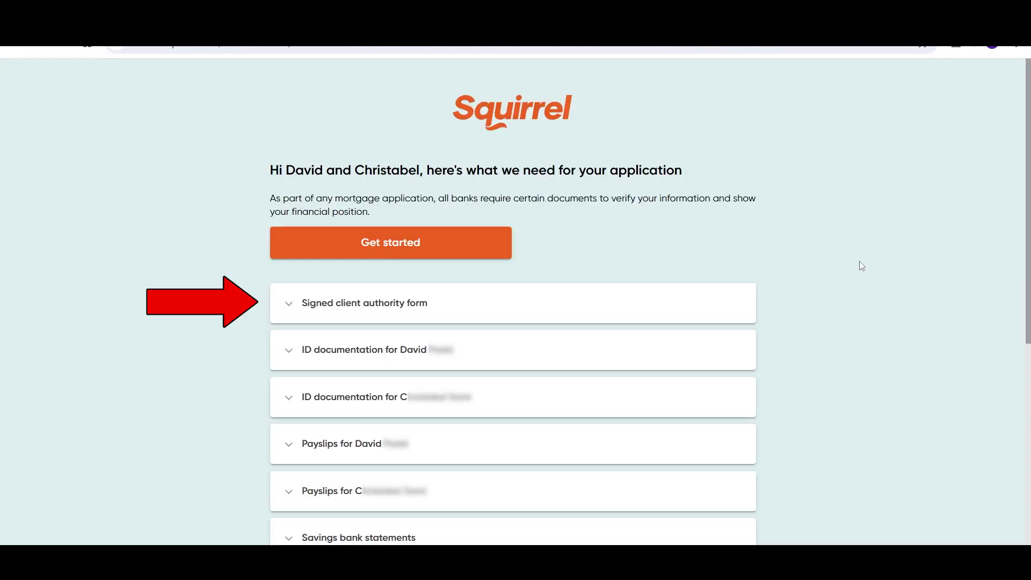
{"action": "left_click", "coordinate": [580, 301]}
{"action": "scroll", "coordinate": [809, 310], "scroll_direction": "down", "scroll_amount": 1}
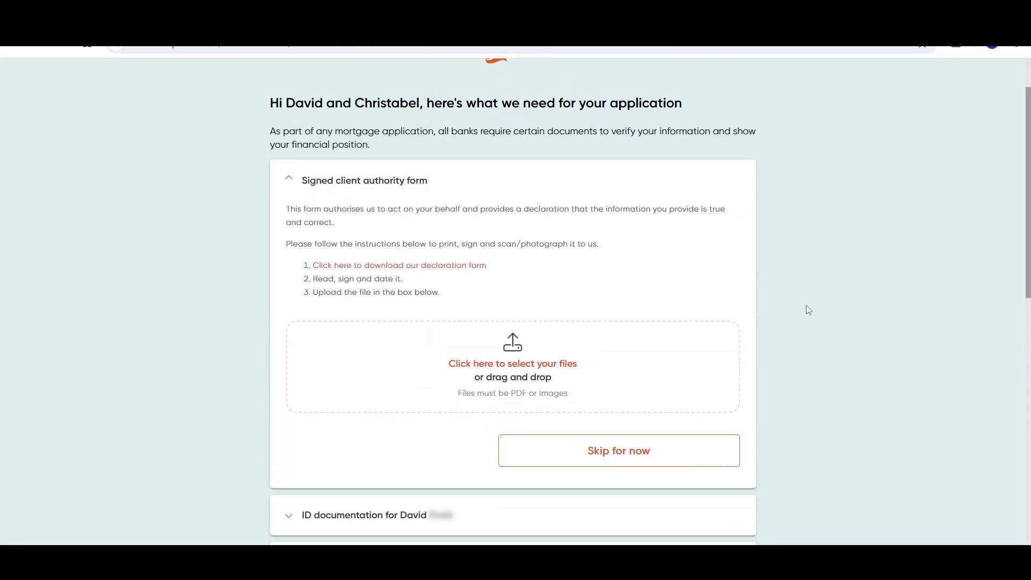
{"action": "left_click", "coordinate": [403, 266]}
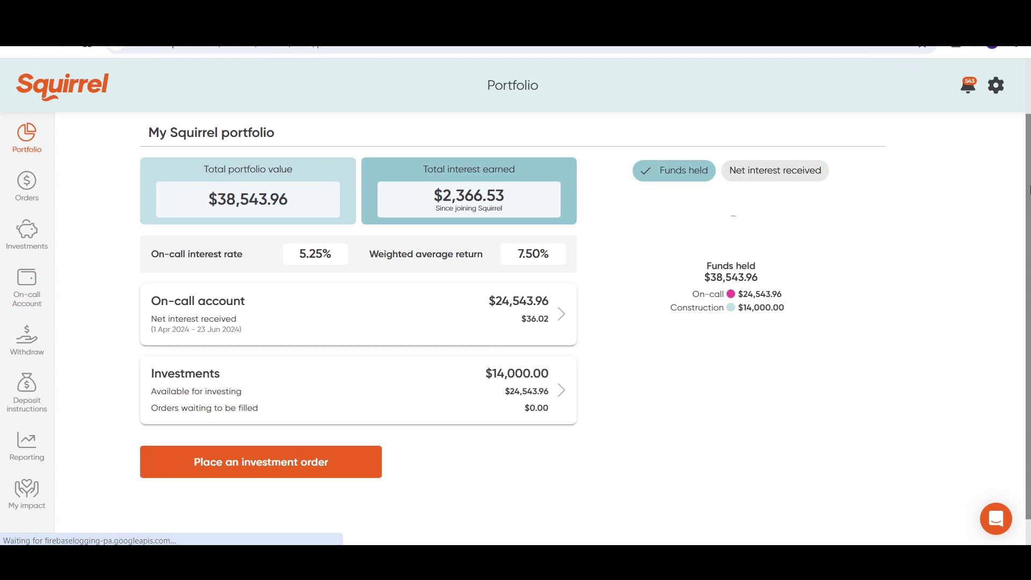
Step: Open the On-call account details and start picking a statement date range
{"action": "left_click", "coordinate": [153, 290]}
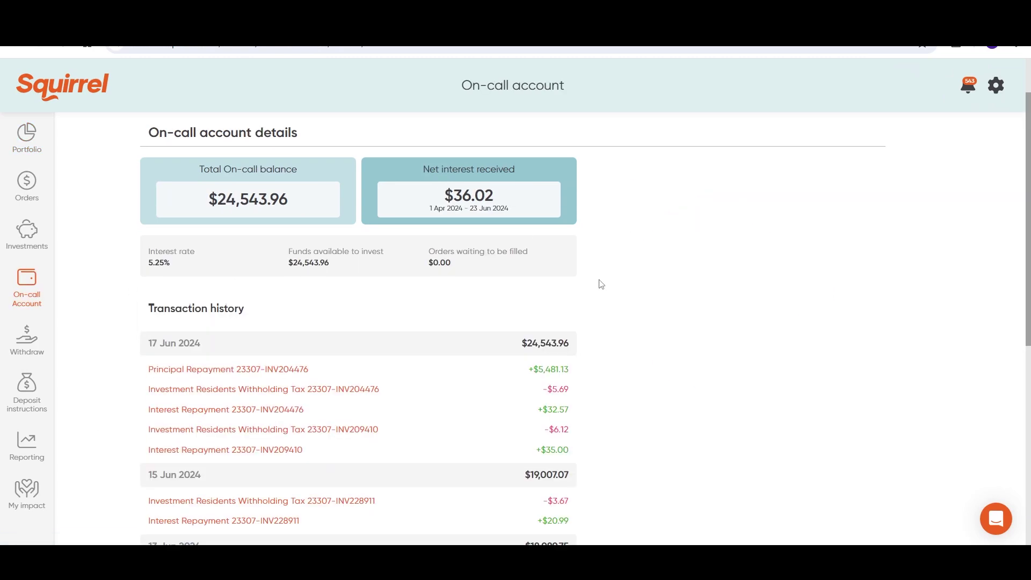
{"action": "scroll", "coordinate": [598, 285], "scroll_direction": "down", "scroll_amount": 7}
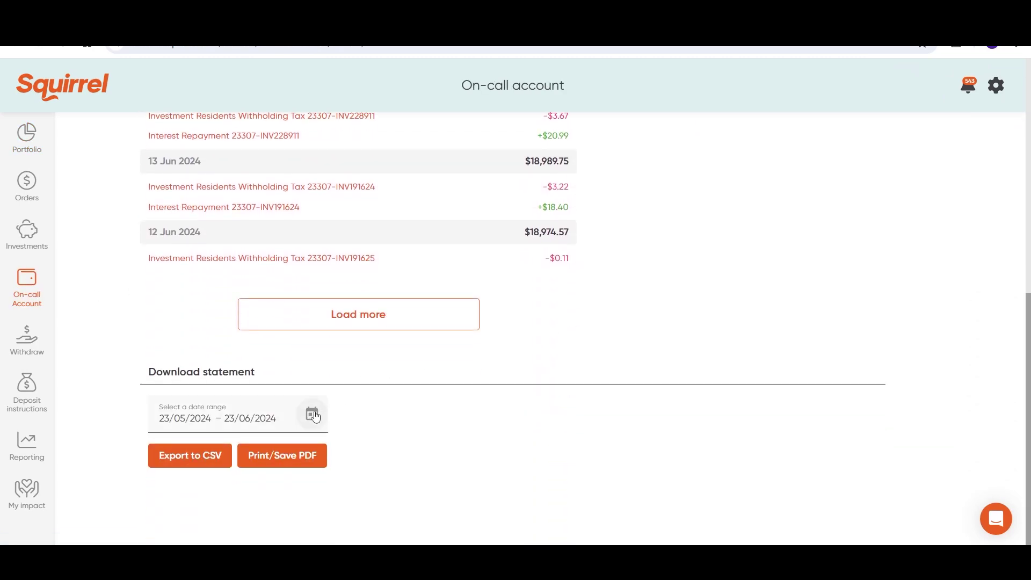
{"action": "left_click", "coordinate": [317, 415]}
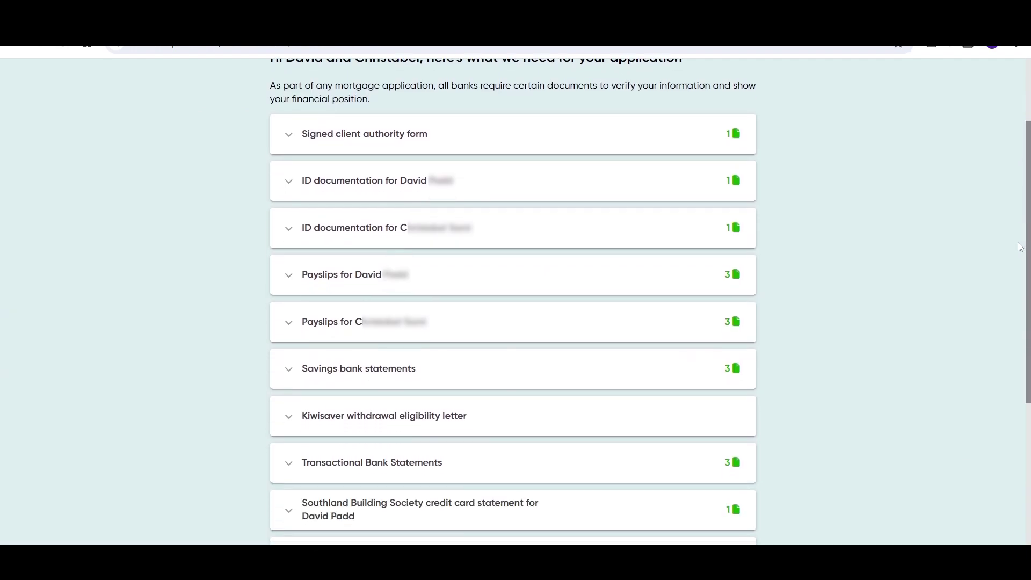
{"action": "scroll", "coordinate": [1013, 351], "scroll_direction": "down", "scroll_amount": 5}
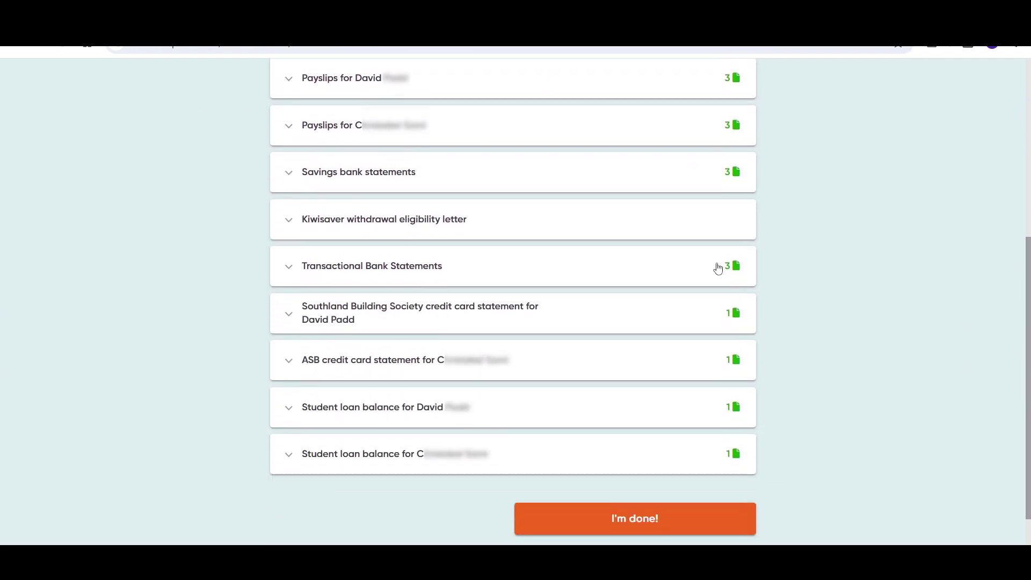
Step: Review the Kiwisaver letter notes on supplying it later and phoning the provider, then finish the checklist
{"action": "left_click", "coordinate": [435, 226]}
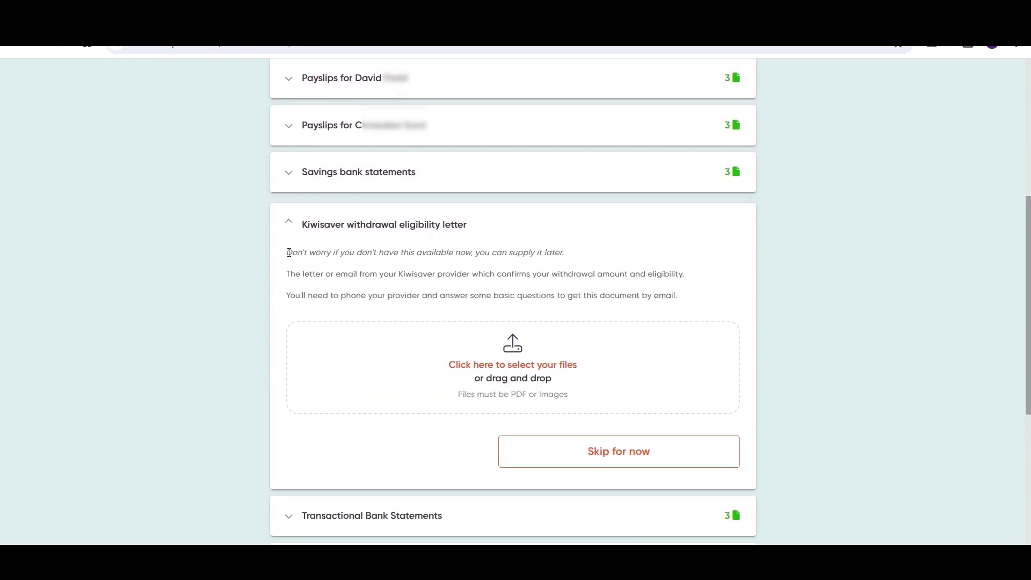
{"action": "left_click_drag", "start_coordinate": [288, 252], "coordinate": [559, 253]}
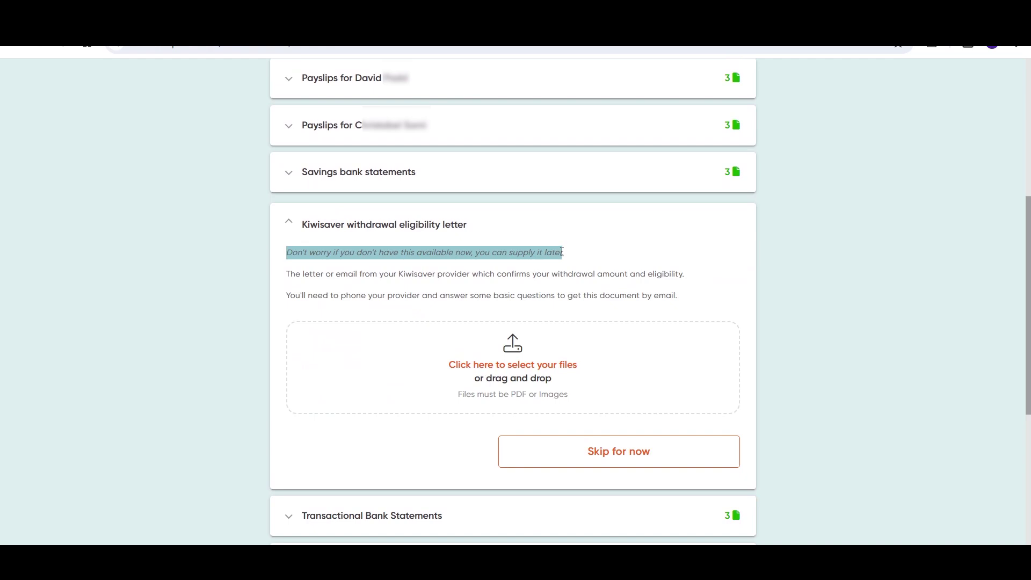
{"action": "left_click_drag", "start_coordinate": [288, 295], "coordinate": [679, 291]}
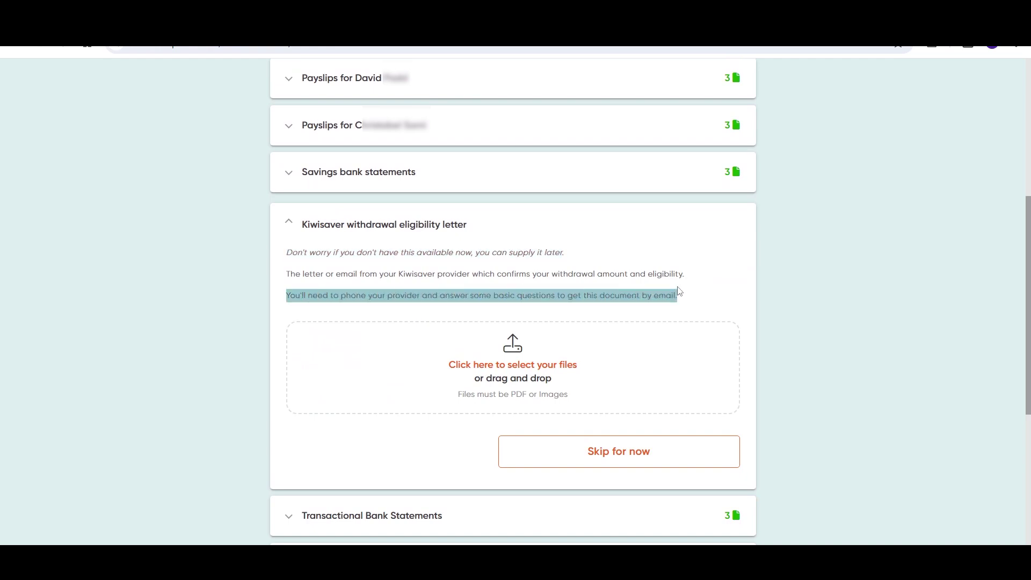
{"action": "left_click", "coordinate": [476, 231]}
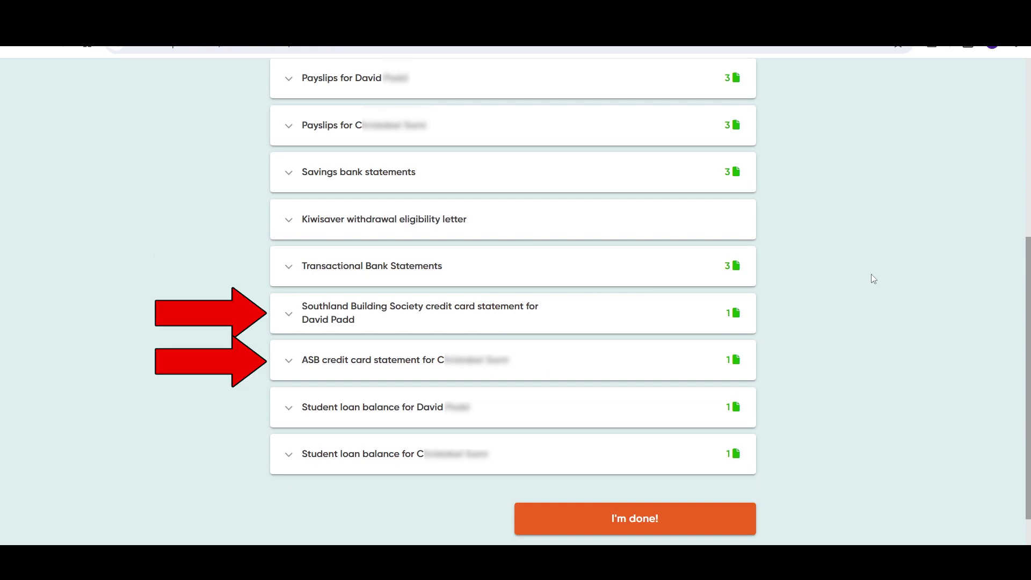
{"action": "scroll", "coordinate": [872, 277], "scroll_direction": "down", "scroll_amount": 1}
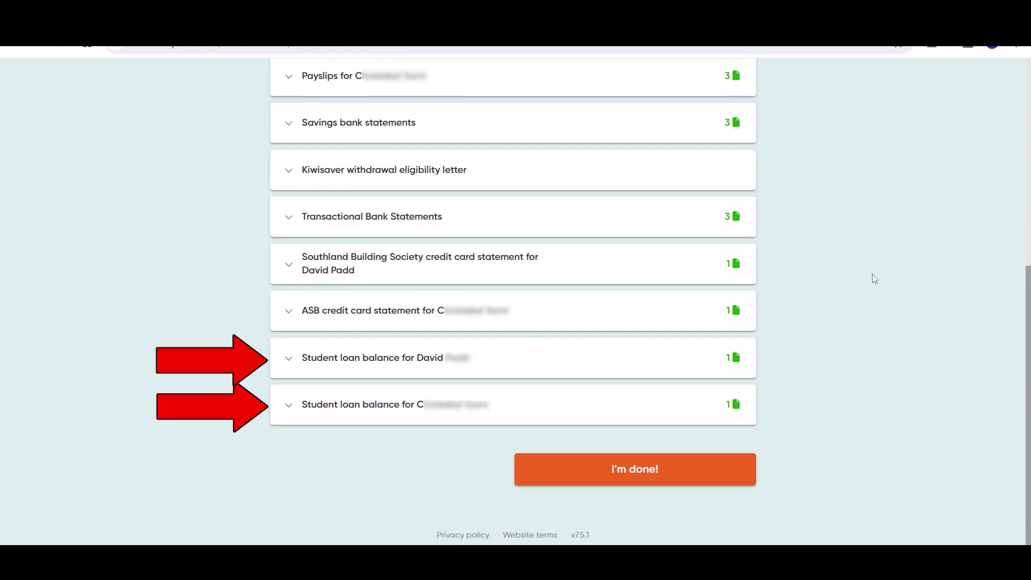
{"action": "left_click", "coordinate": [671, 477]}
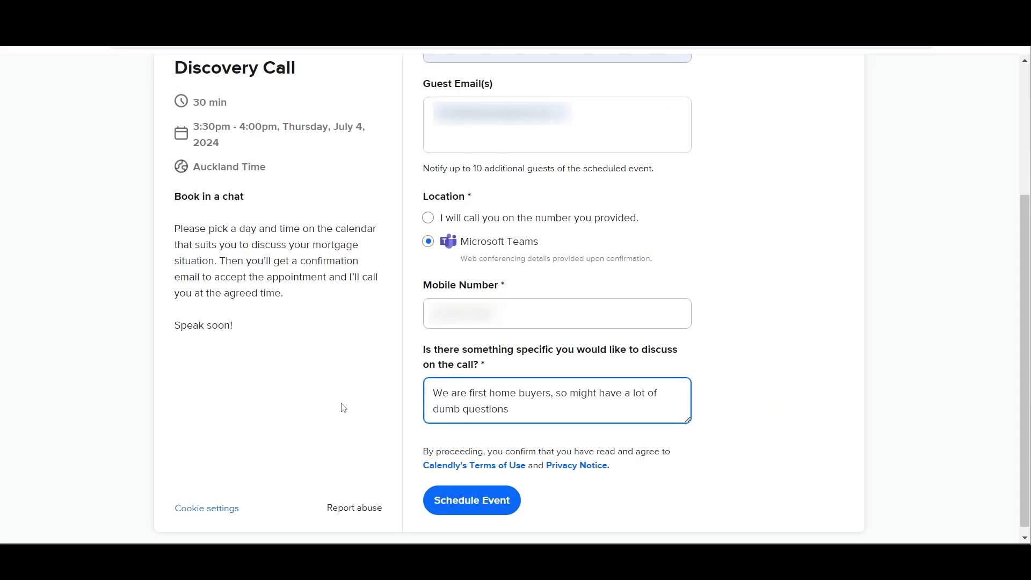
Step: Schedule the Discovery Call for 3:30pm Thursday, July 4, 2024 via Microsoft Teams
{"action": "left_click", "coordinate": [473, 509]}
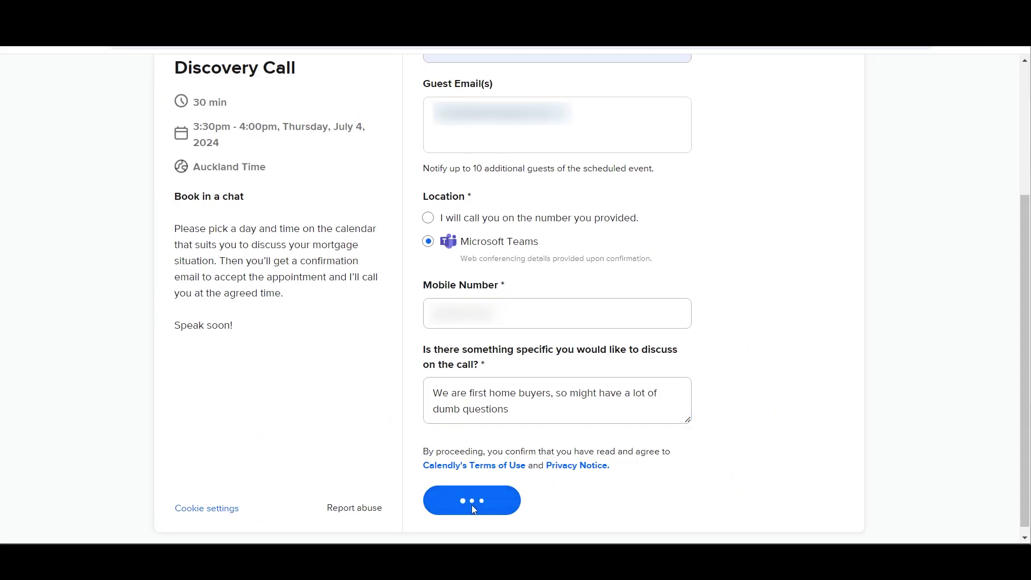